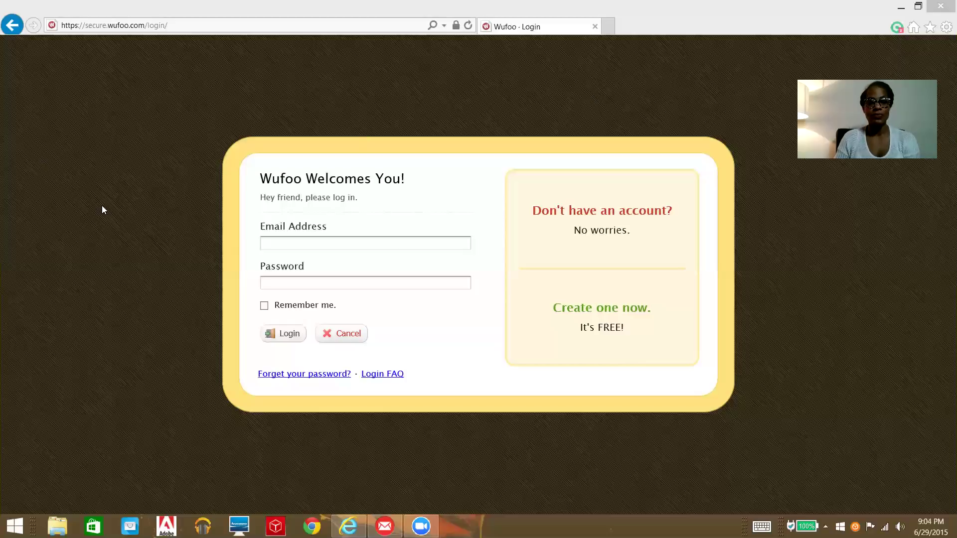
# Step: Log in to Wufoo with the account email, fixing its typo, and the account password
pyautogui.click(274, 245)
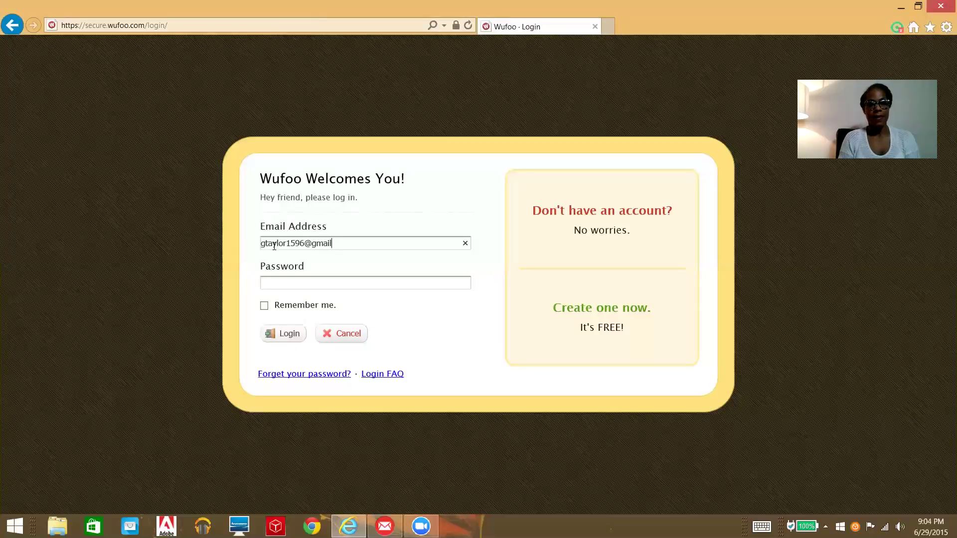
pyautogui.press('Tab')
pyautogui.hotkey('shift', 'Tab')
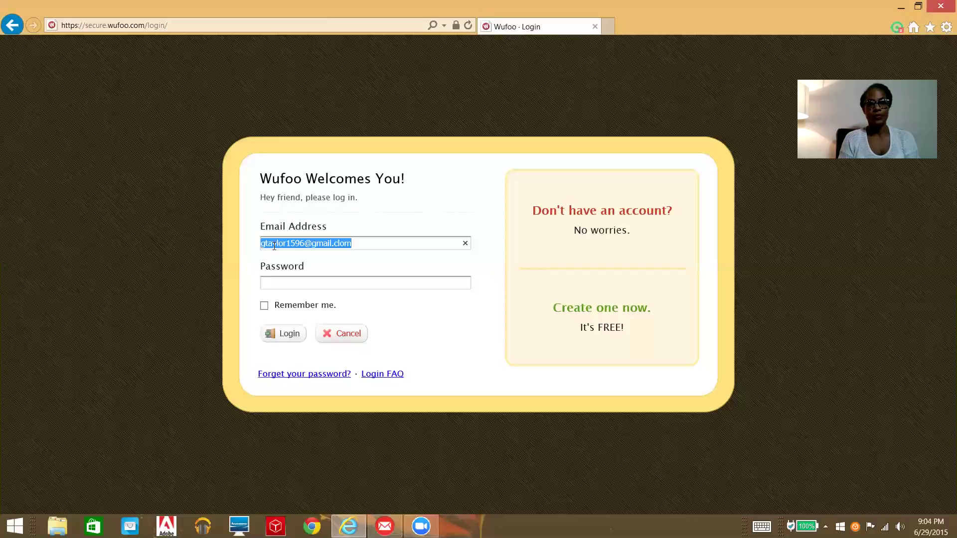
pyautogui.press('End')
pyautogui.press('BackSpace')
pyautogui.press('BackSpace')
pyautogui.press('BackSpace')
pyautogui.write('om*********')
pyautogui.press('Return')
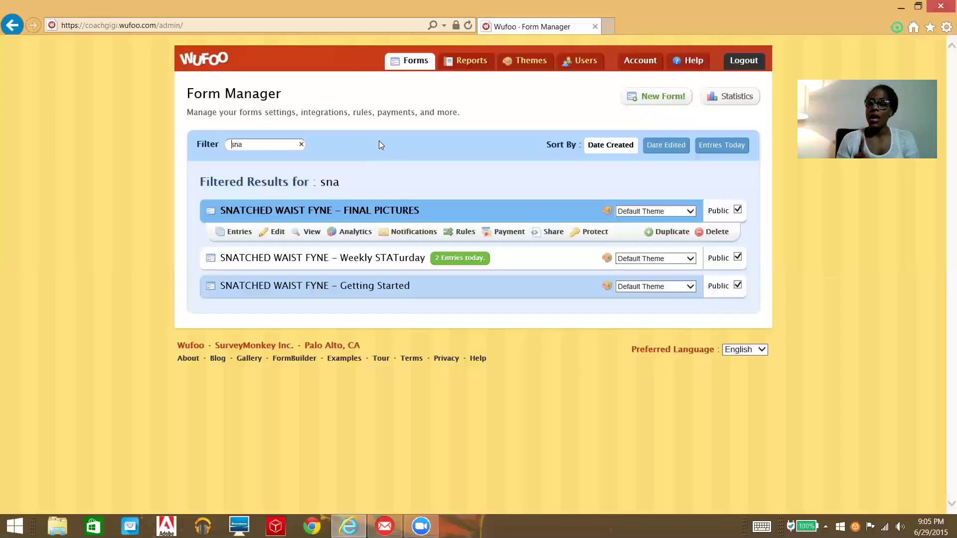
# Step: Open the SNATCHED WAIST FYNE – Weekly STATurday entries and display entry #304's details
pyautogui.moveTo(331, 255)
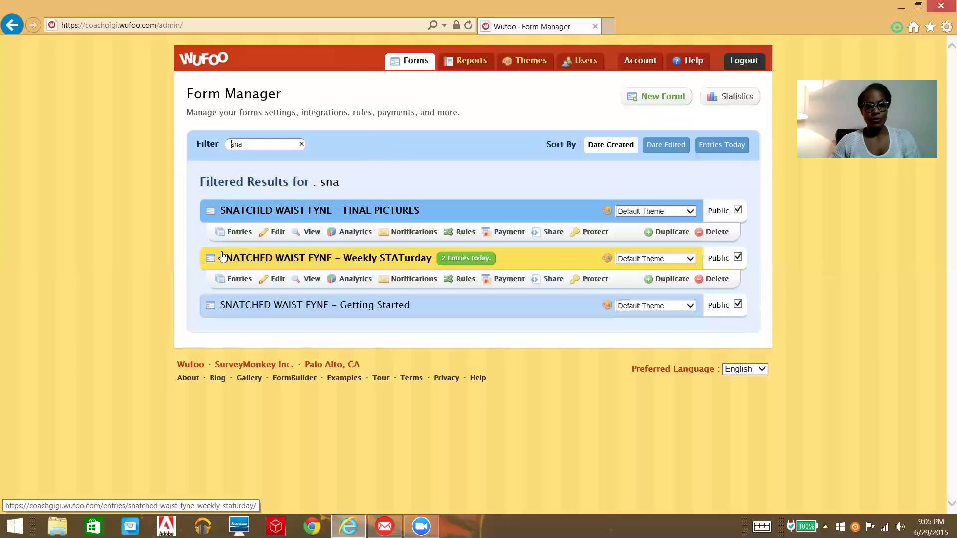
pyautogui.click(370, 259)
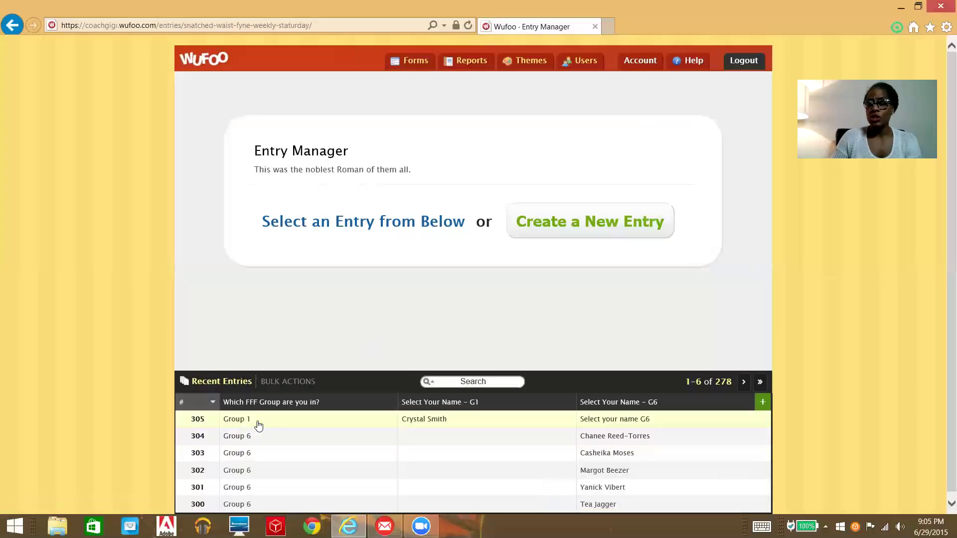
pyautogui.click(280, 446)
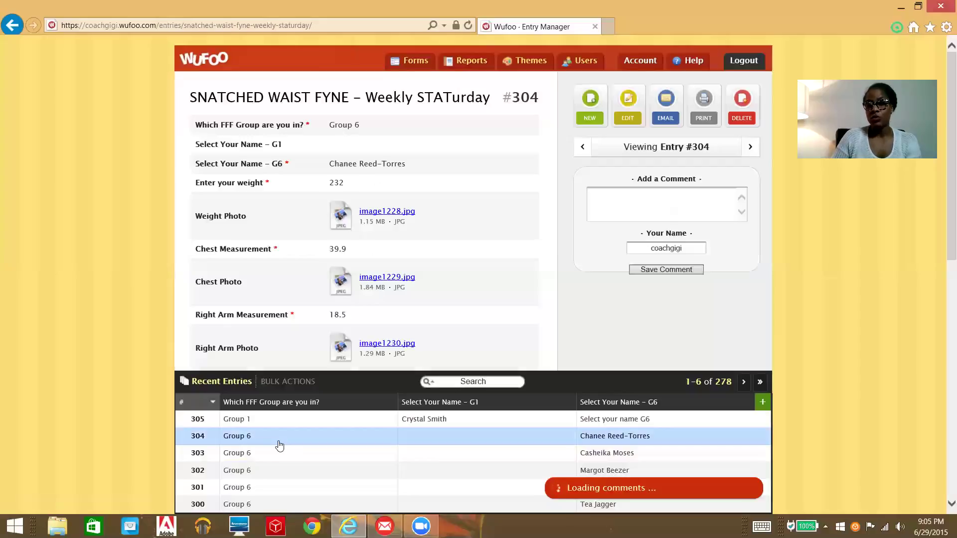
pyautogui.scroll(-2, 449, 188)
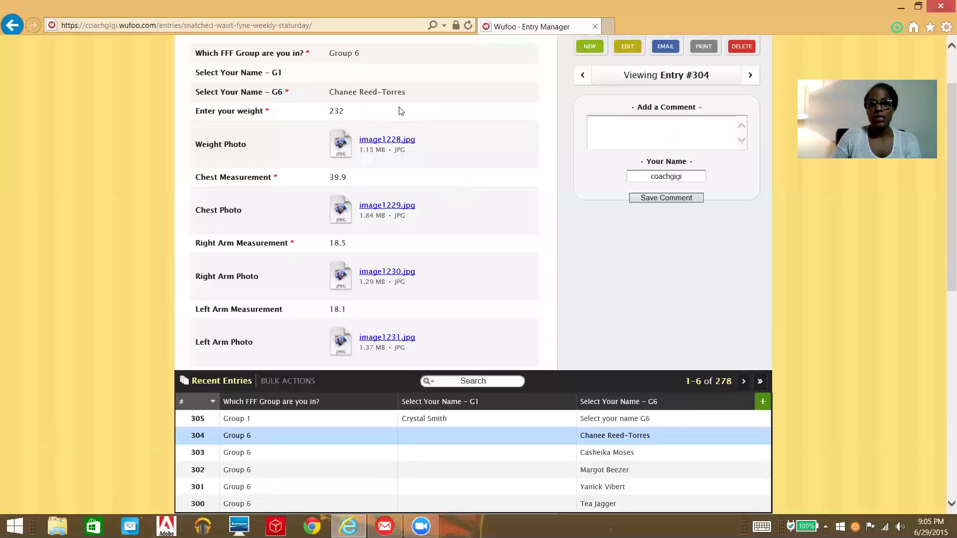
pyautogui.scroll(-4, 402, 145)
pyautogui.scroll(-4, 402, 144)
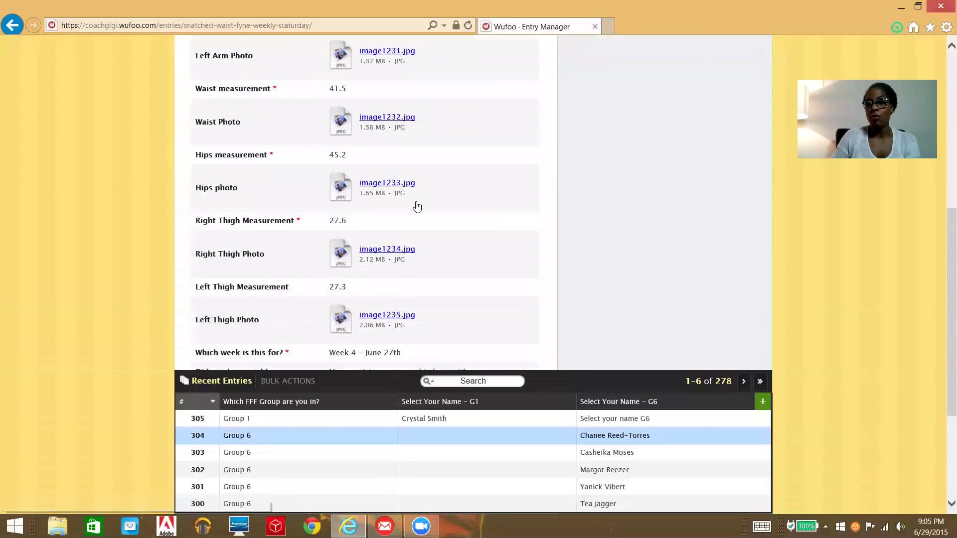
pyautogui.scroll(-4, 417, 205)
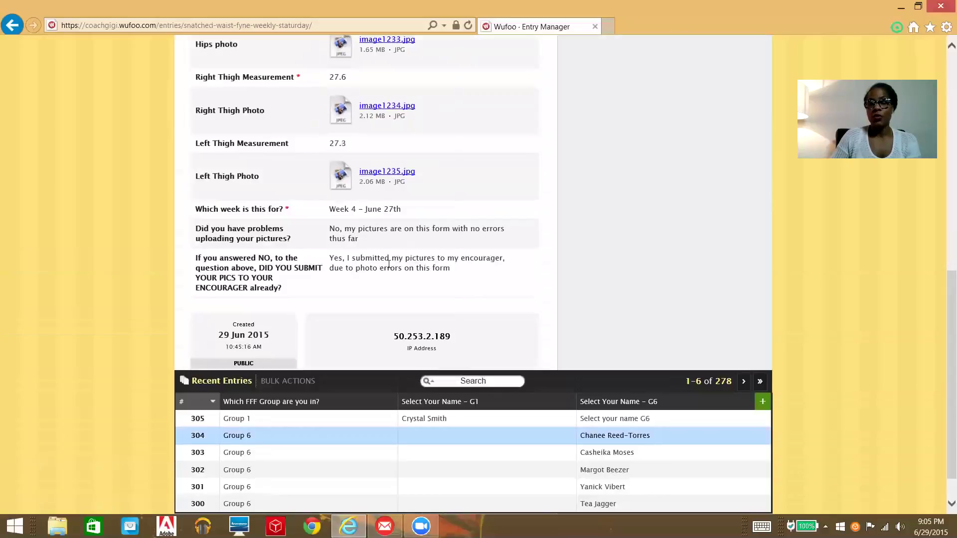
pyautogui.scroll(12, 445, 233)
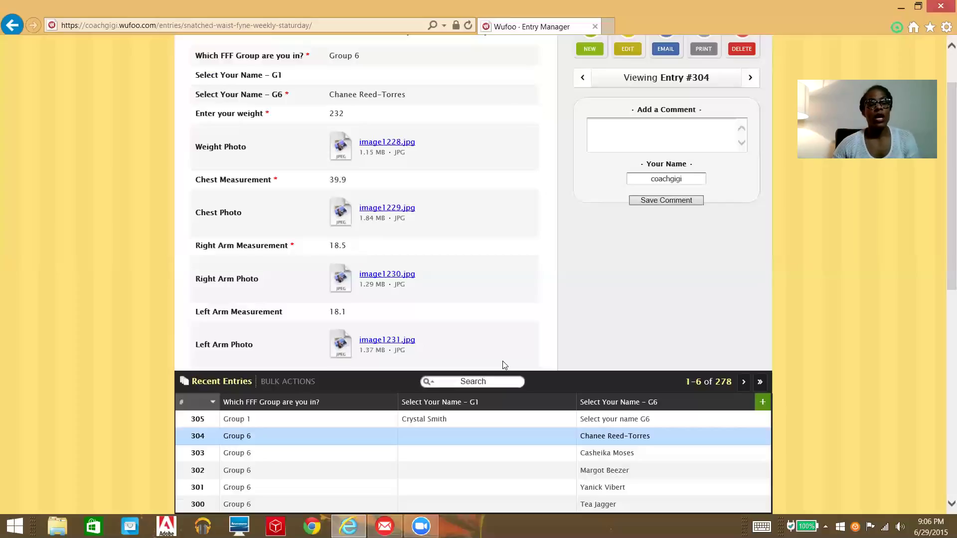
# Step: Request downloads of entry #304's weight, chest, arm, waist, hips and thigh photos (image1228–image1235.jpg)
pyautogui.click(386, 146)
pyautogui.click(387, 208)
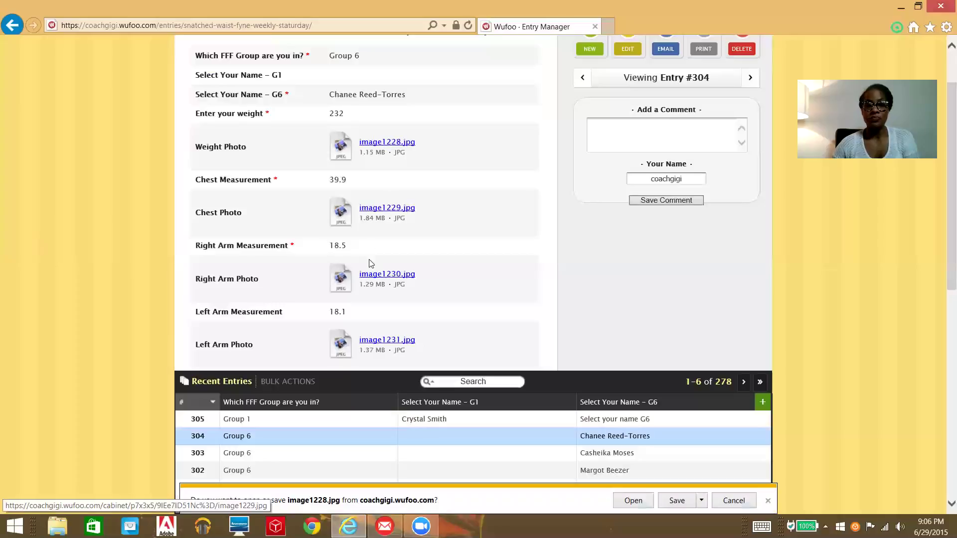
pyautogui.scroll(-2, 403, 283)
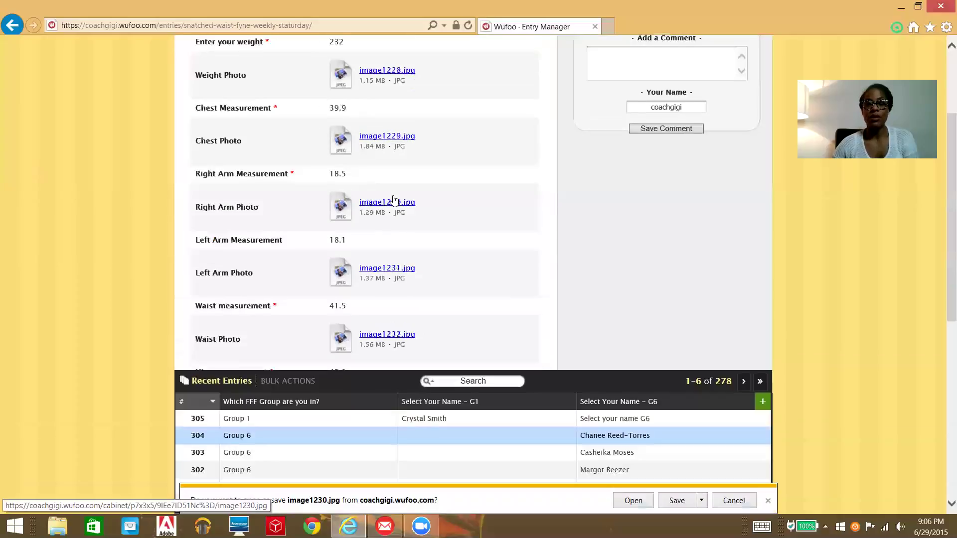
pyautogui.click(391, 272)
pyautogui.scroll(-3, 391, 266)
pyautogui.click(388, 194)
pyautogui.click(388, 257)
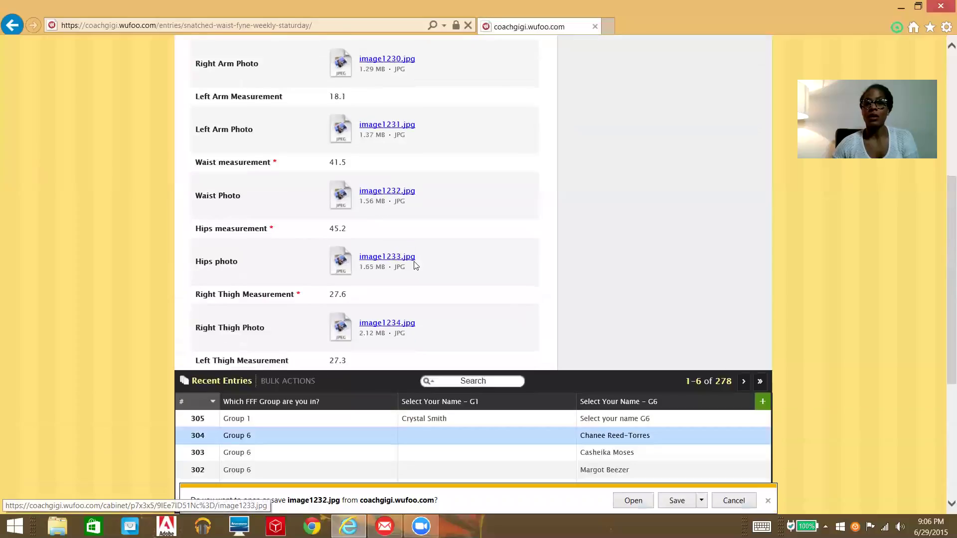
pyautogui.scroll(-3, 389, 262)
pyautogui.click(385, 180)
pyautogui.click(395, 246)
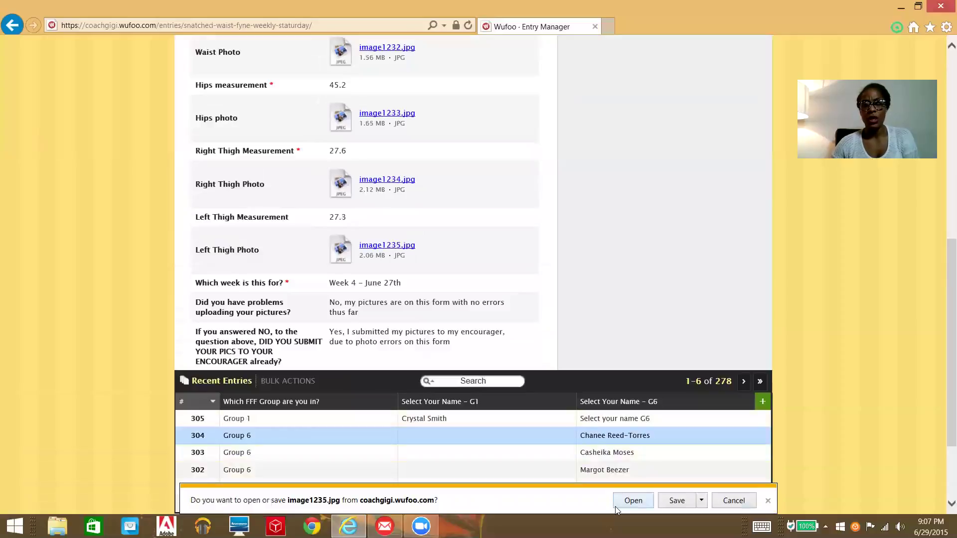
# Step: View the image1235.jpg and image1234.jpg photos in the photo viewer, then close it
pyautogui.click(633, 501)
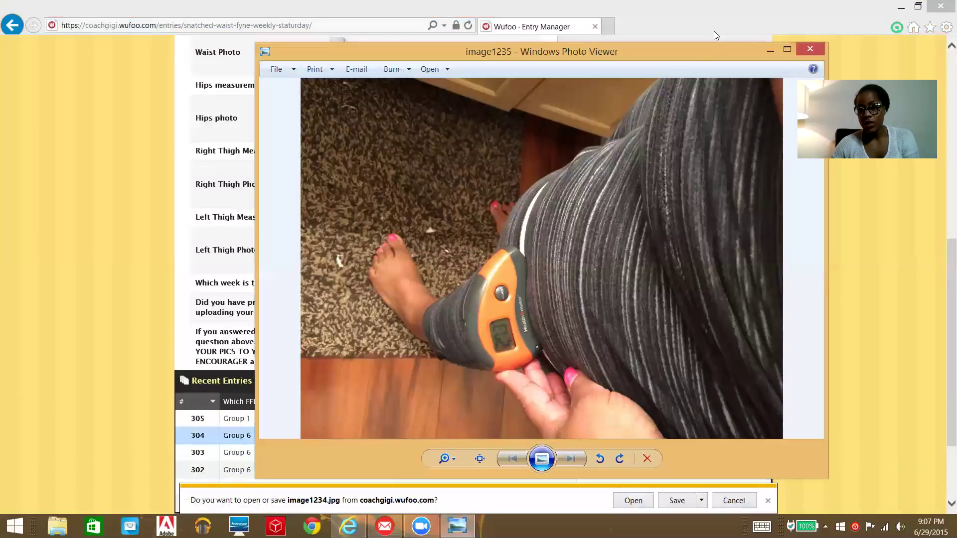
pyautogui.click(810, 49)
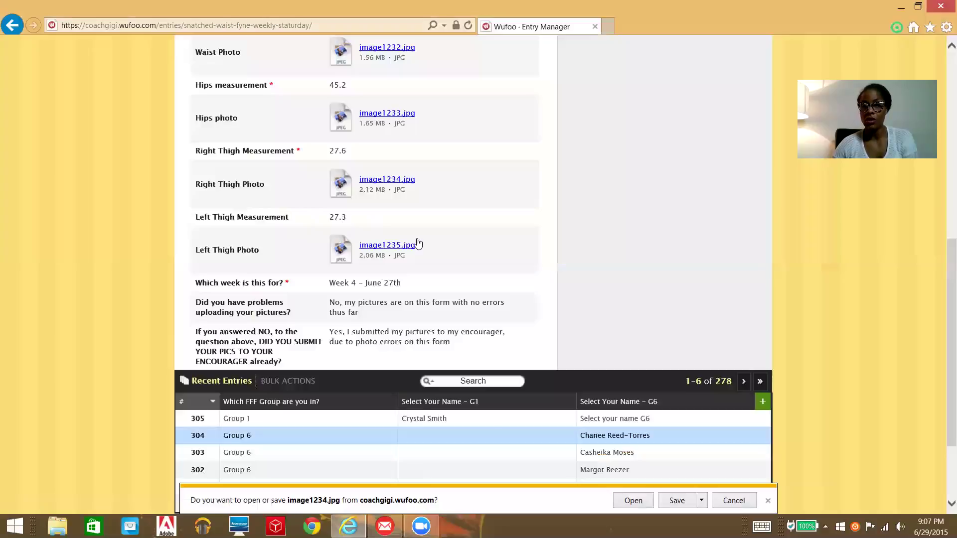
pyautogui.click(632, 505)
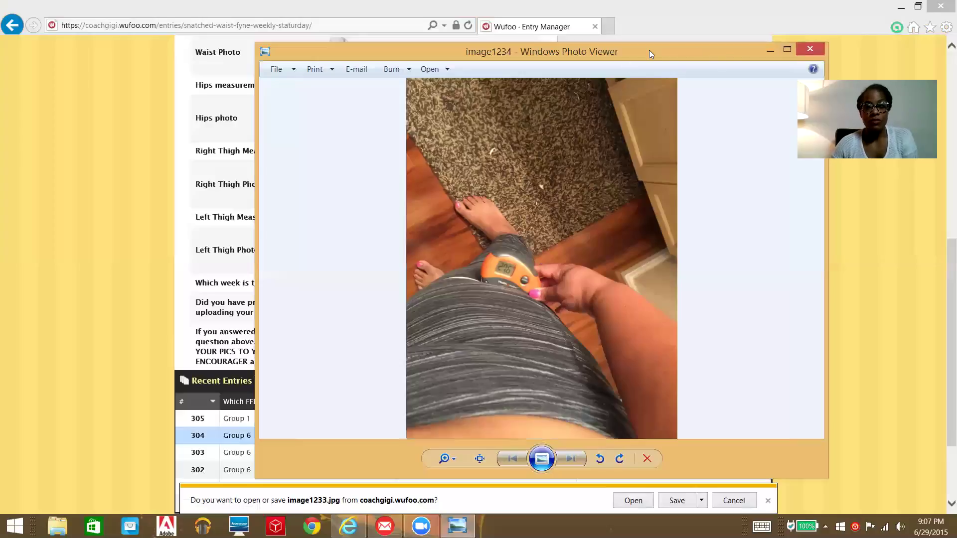
pyautogui.moveTo(649, 50); pyautogui.dragTo(565, 96)
pyautogui.click(719, 99)
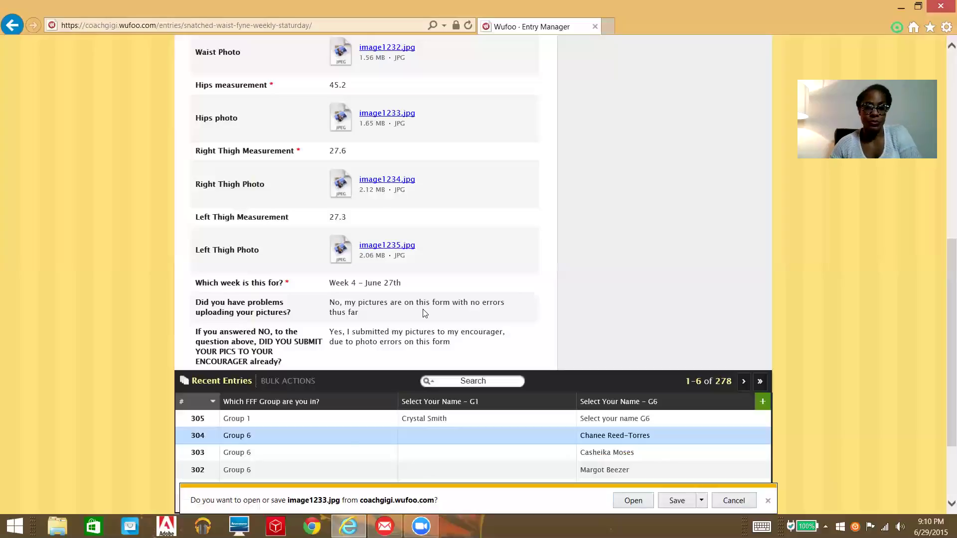
# Step: Cancel the remaining pending photo downloads, including image1233.jpg and image1229.jpg
pyautogui.click(723, 507)
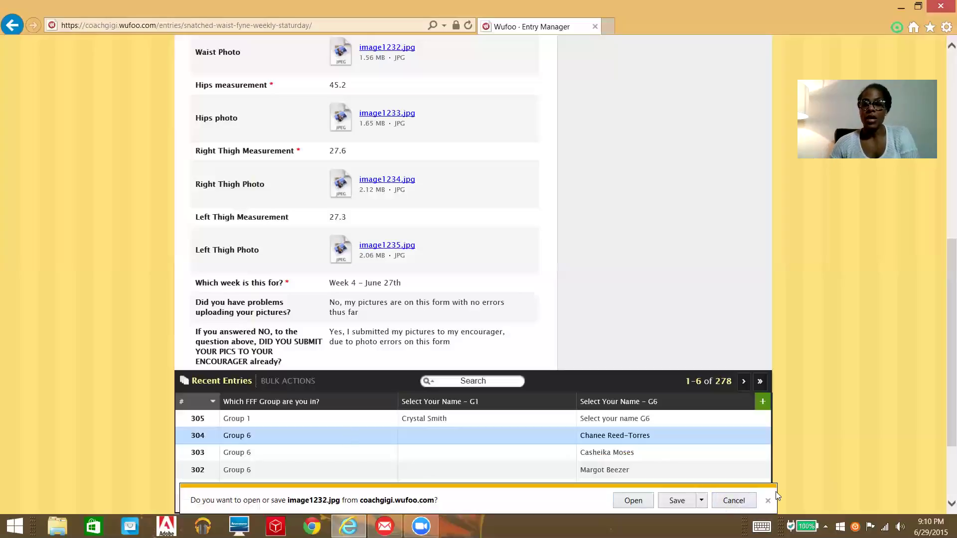
pyautogui.click(739, 505)
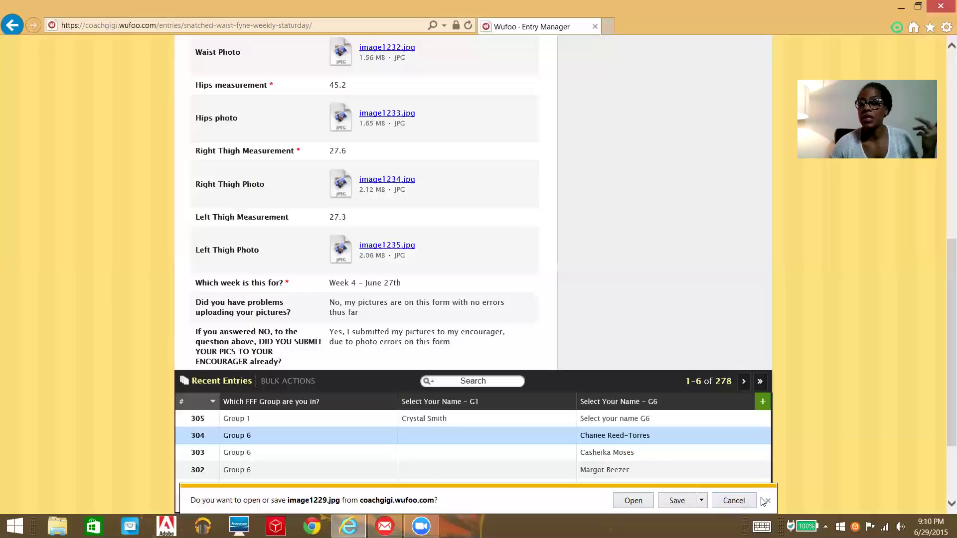
pyautogui.click(731, 503)
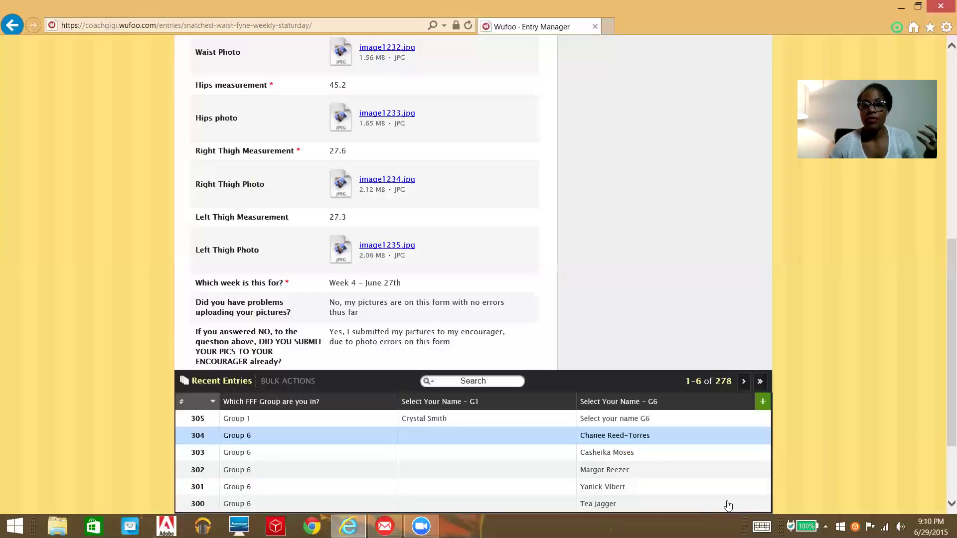
# Step: Select all 278 Weekly STATurday entries with Bulk Actions
pyautogui.scroll(8, 471, 418)
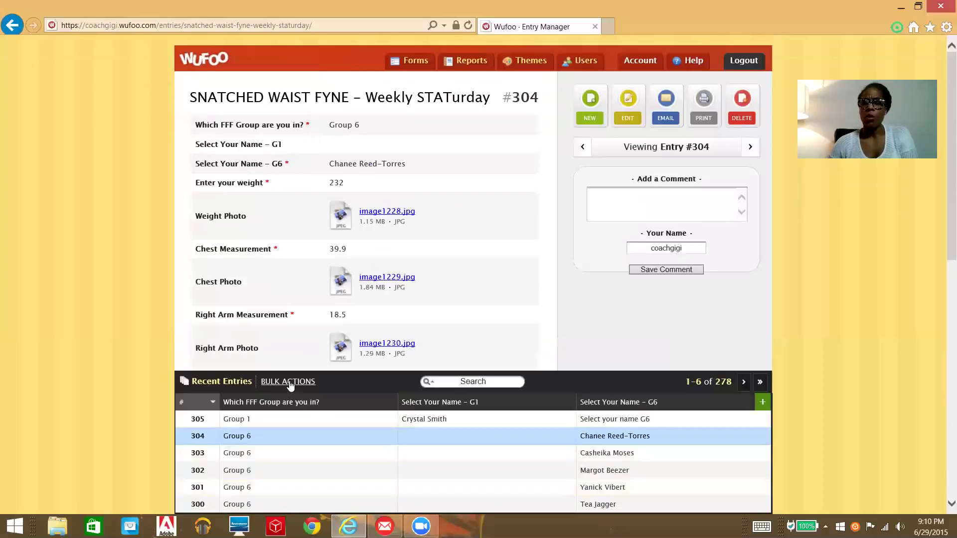
pyautogui.click(290, 383)
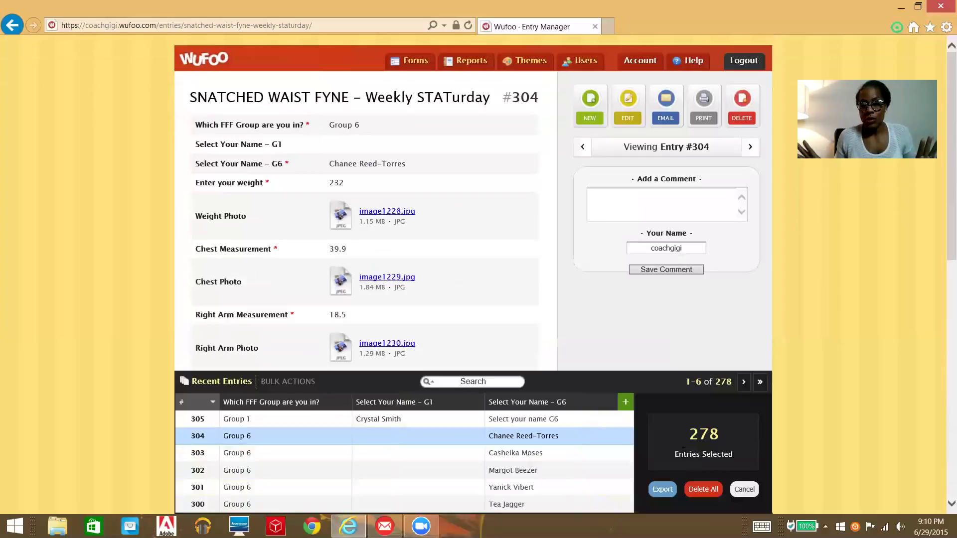
# Step: Export the 278 selected entries as an Excel file, open it, and allow Excel to launch
pyautogui.click(664, 490)
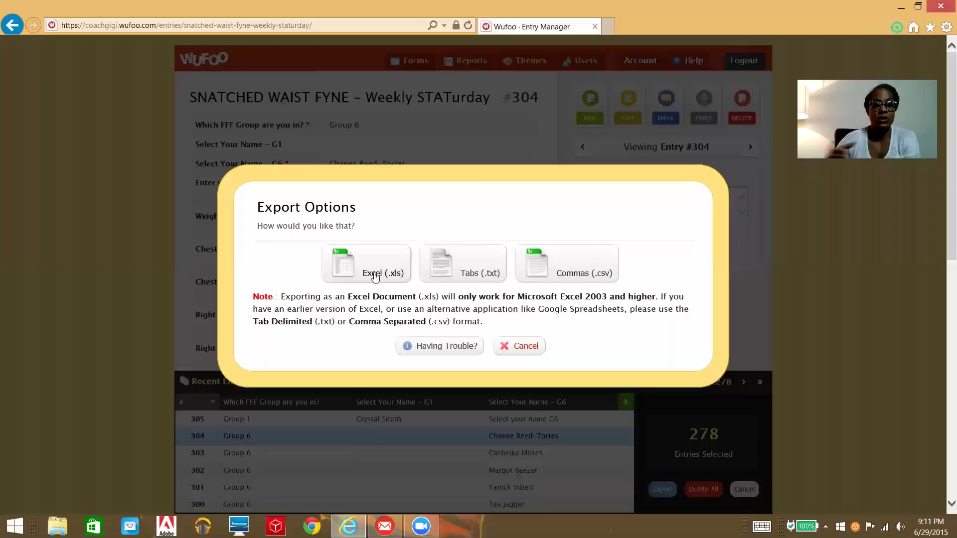
pyautogui.click(375, 277)
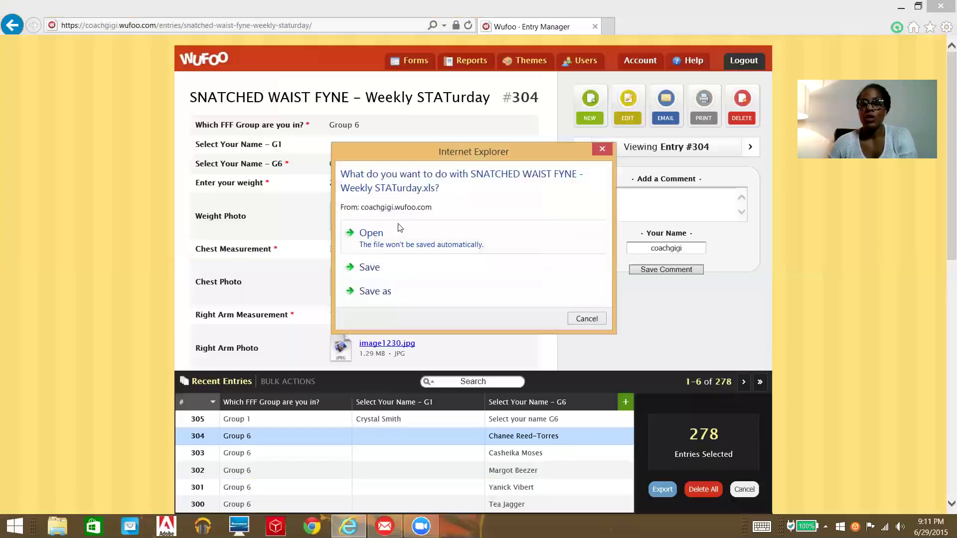
pyautogui.click(379, 234)
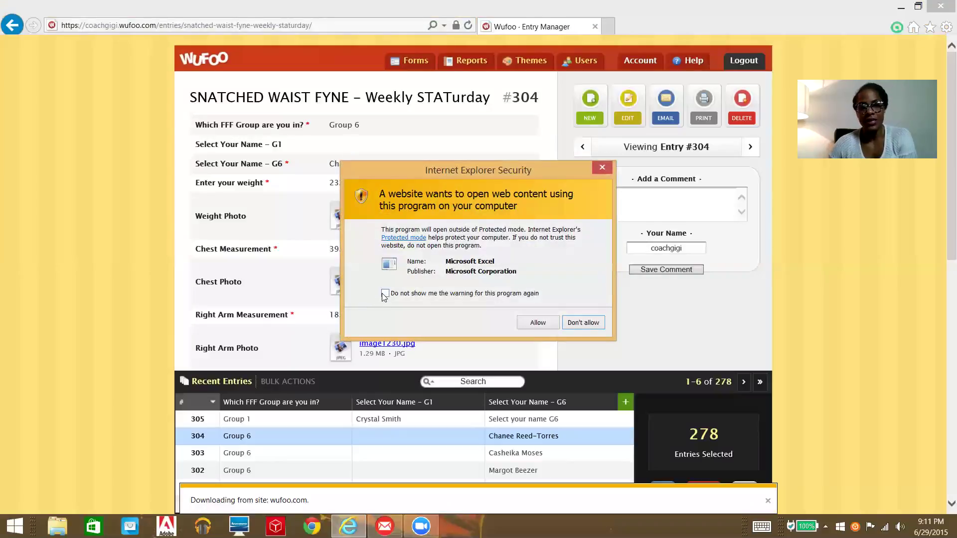
pyautogui.click(542, 325)
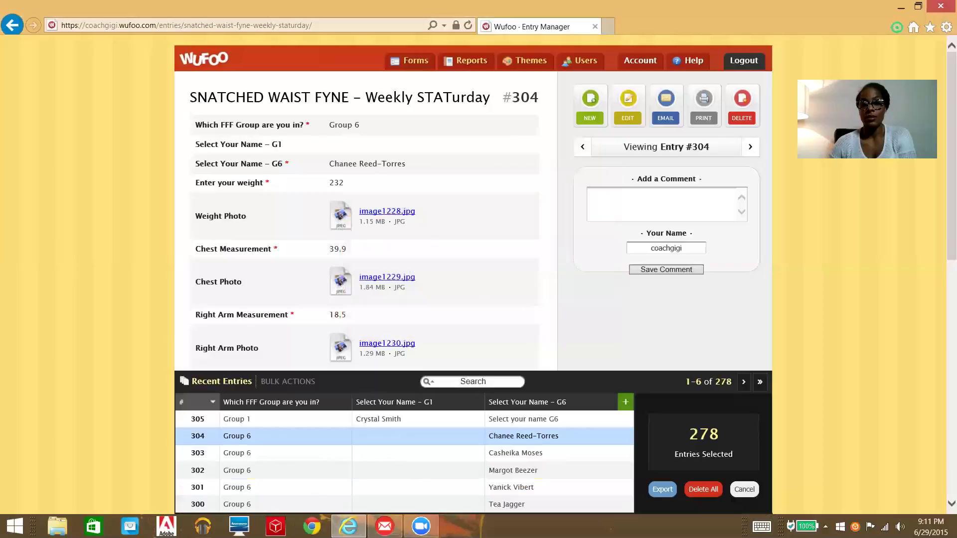
# Step: Minimize the browser, accept Excel's format-mismatch warning, and maximize the Excel window
pyautogui.click(902, 7)
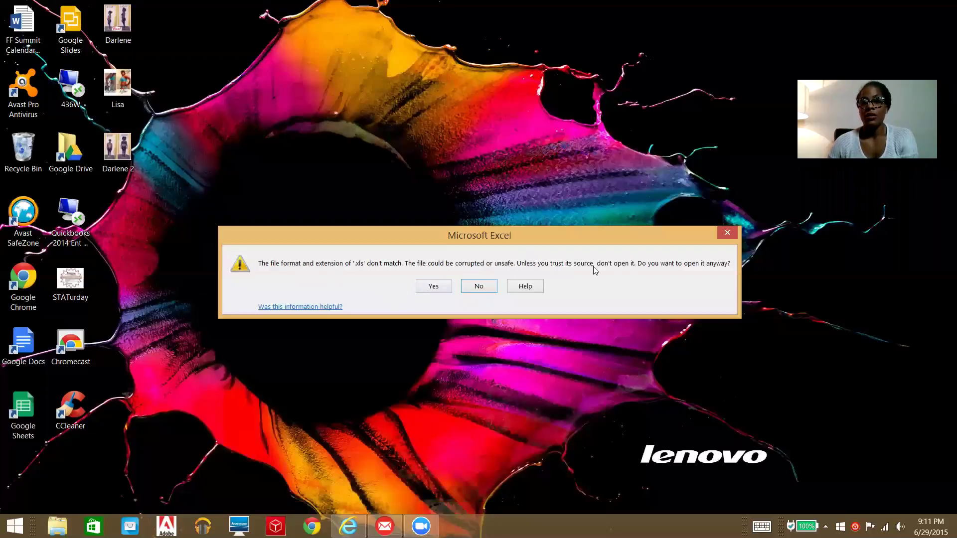
pyautogui.click(434, 287)
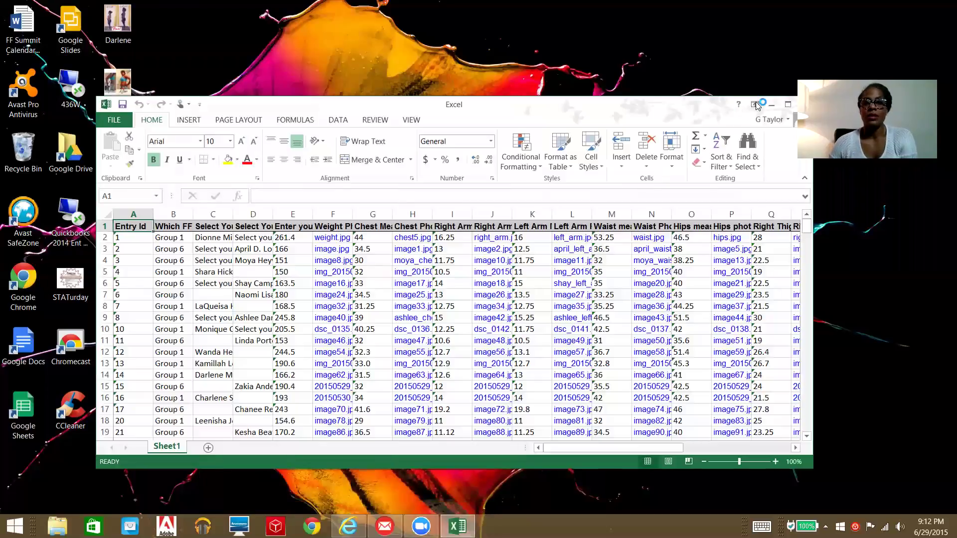
pyautogui.click(788, 104)
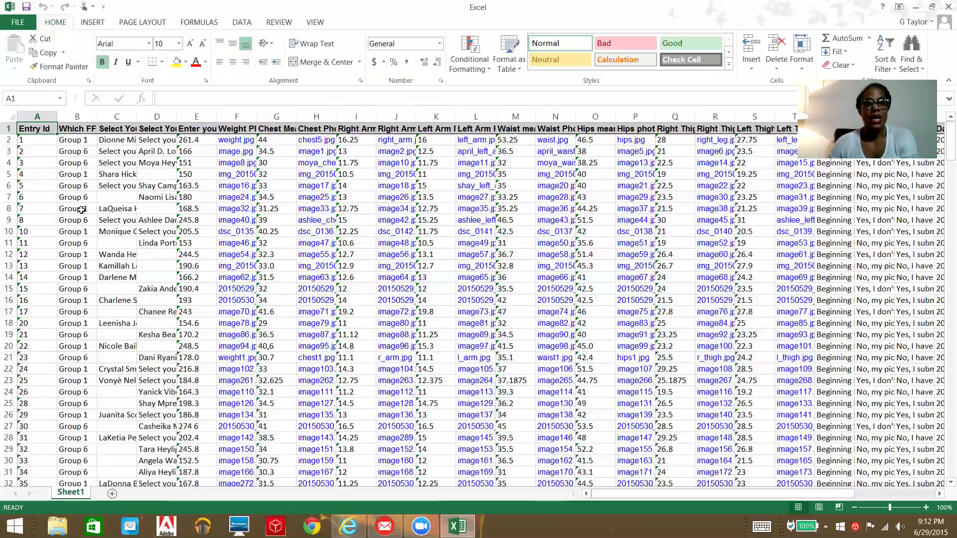
pyautogui.scroll(-5, 82, 212)
pyautogui.scroll(-20, 81, 212)
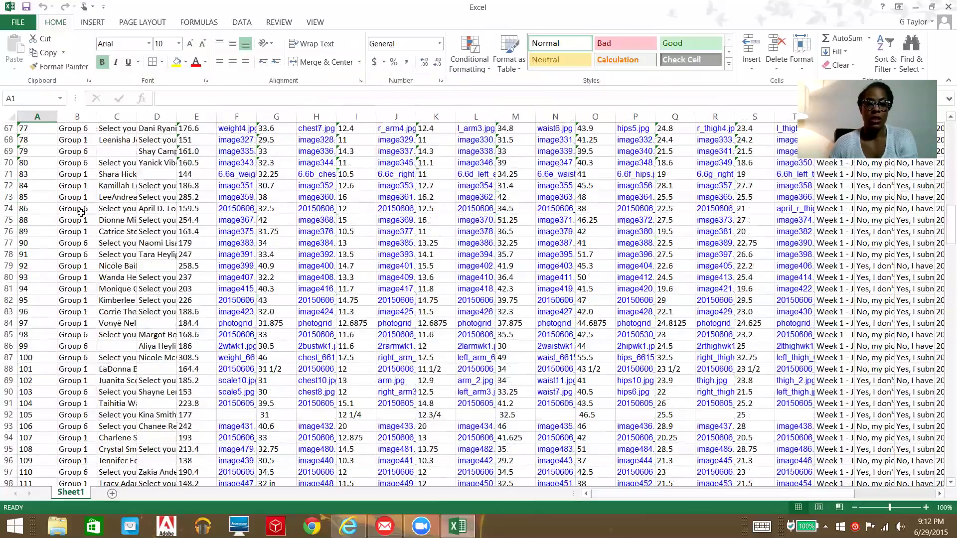
pyautogui.scroll(-20, 81, 212)
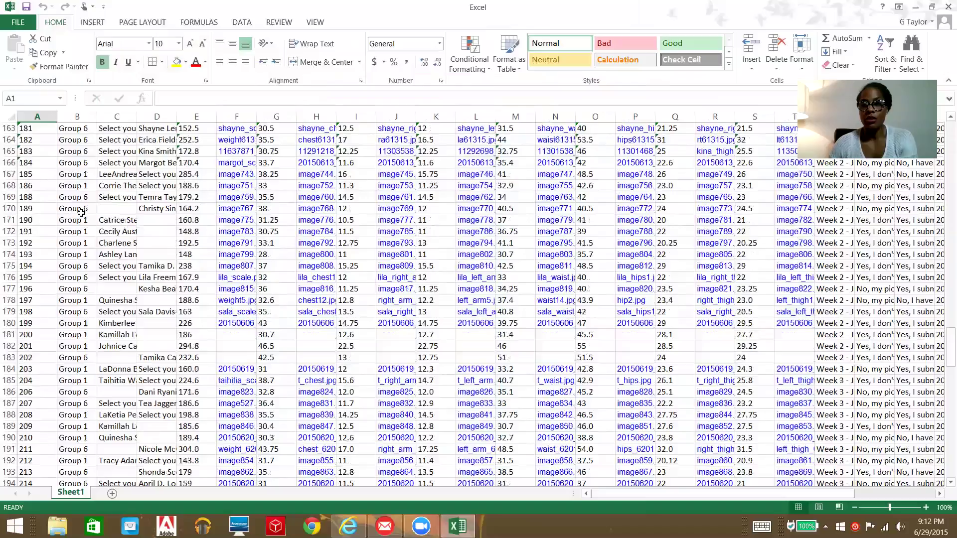
pyautogui.scroll(-20, 81, 212)
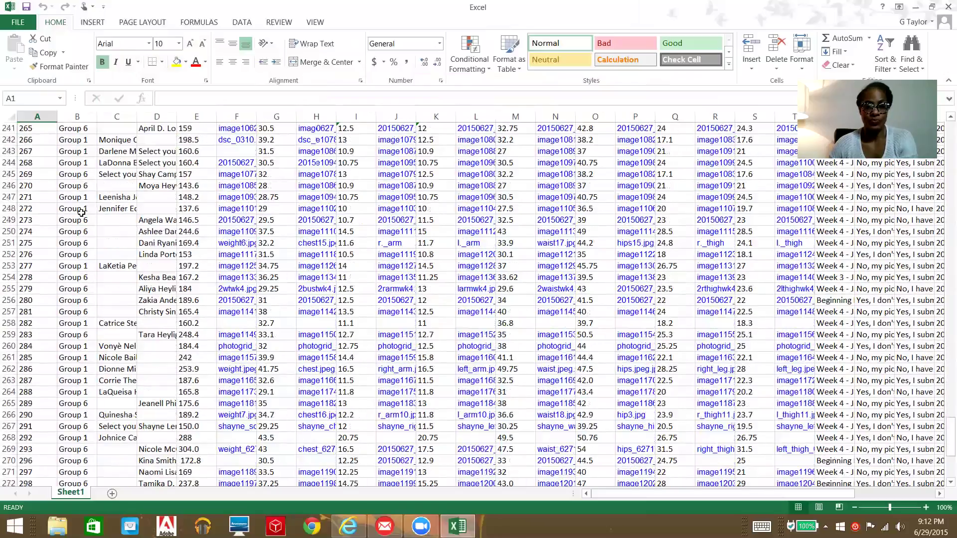
pyautogui.scroll(20, 117, 327)
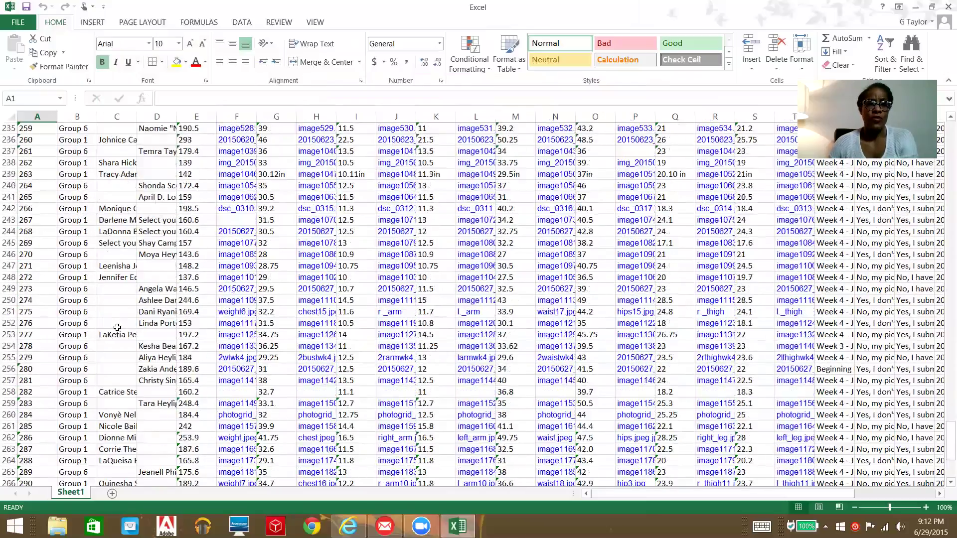
pyautogui.scroll(20, 117, 327)
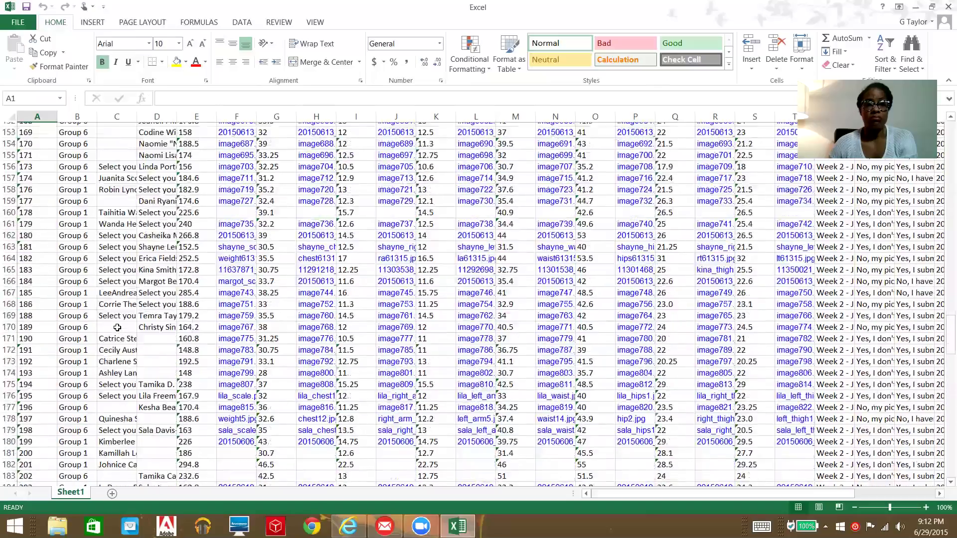
pyautogui.scroll(17, 118, 327)
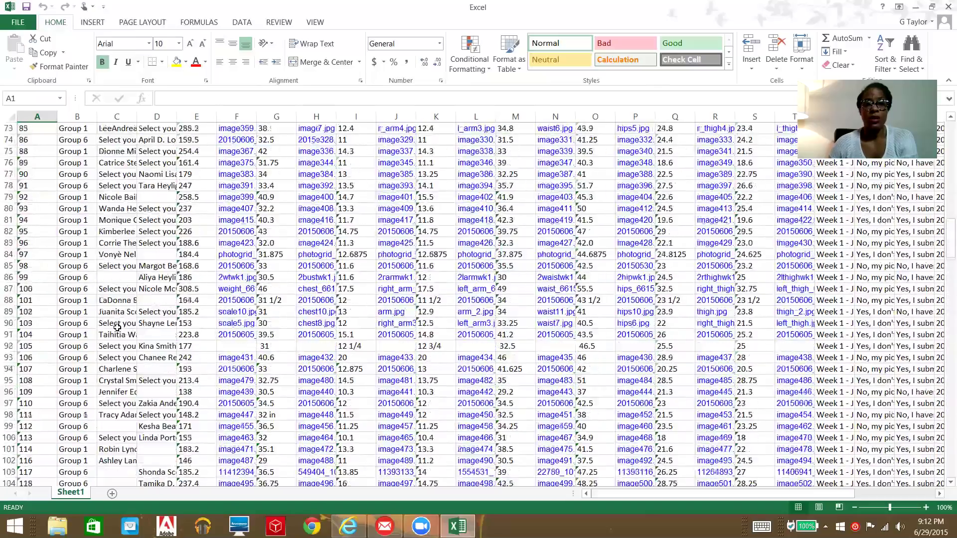
pyautogui.scroll(14, 117, 327)
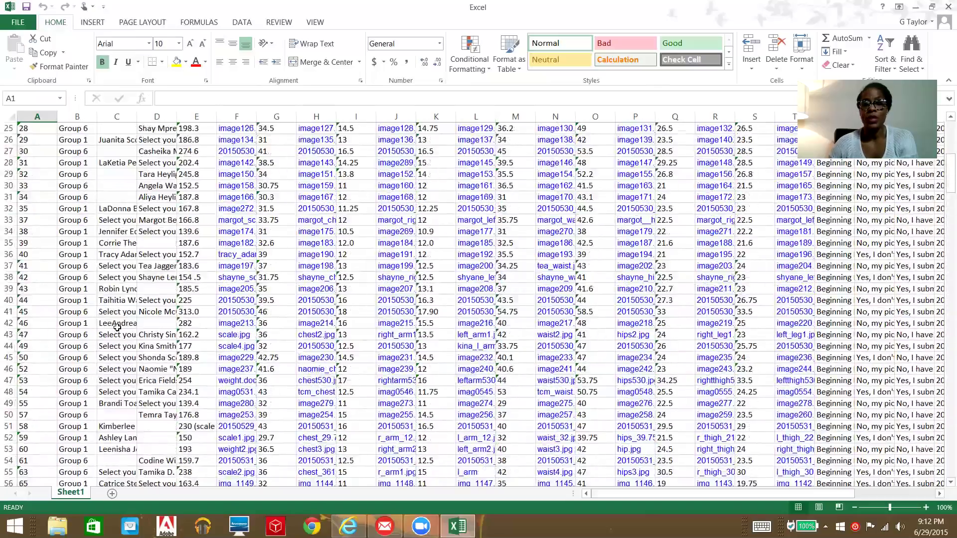
pyautogui.scroll(5, 117, 328)
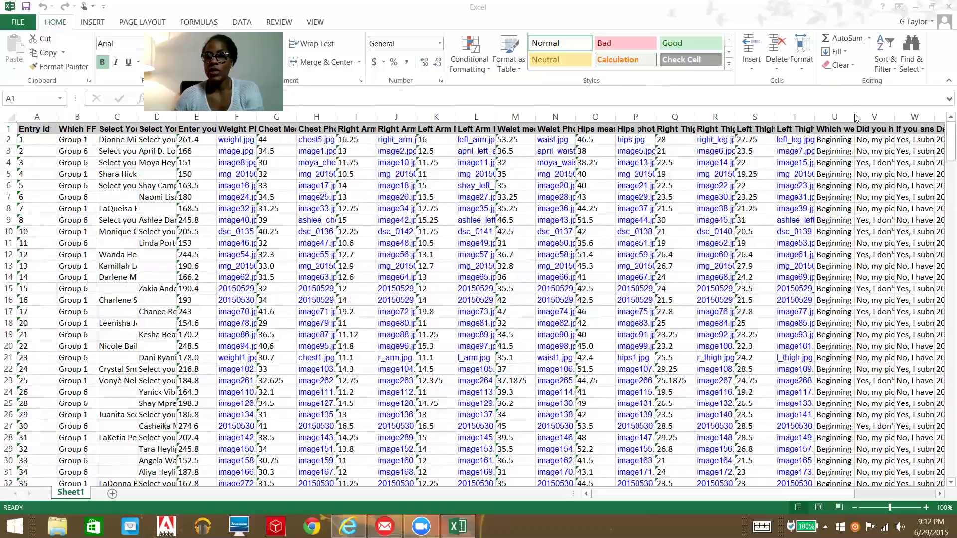
# Step: Widen column U to show full week labels and scroll down through the entries
pyautogui.click(861, 117)
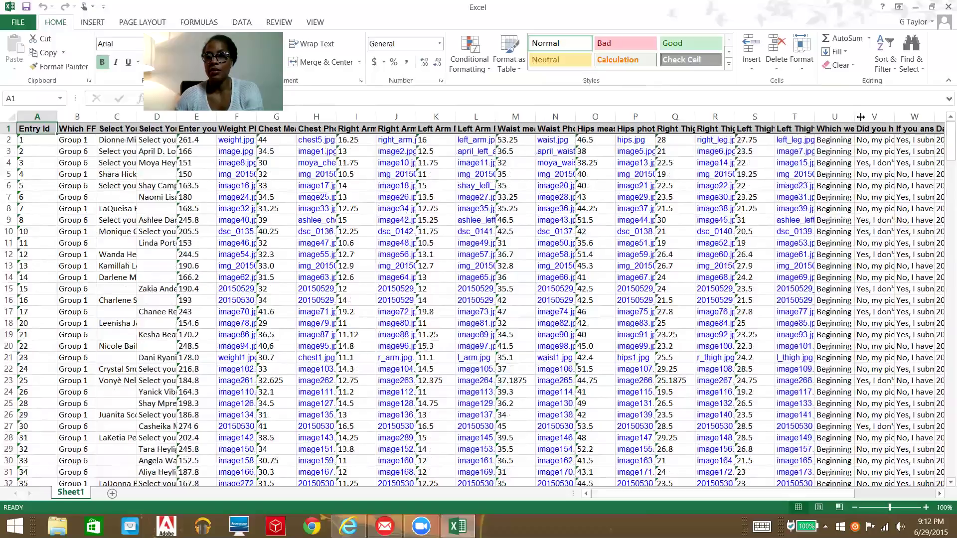
pyautogui.moveTo(855, 117); pyautogui.dragTo(927, 120)
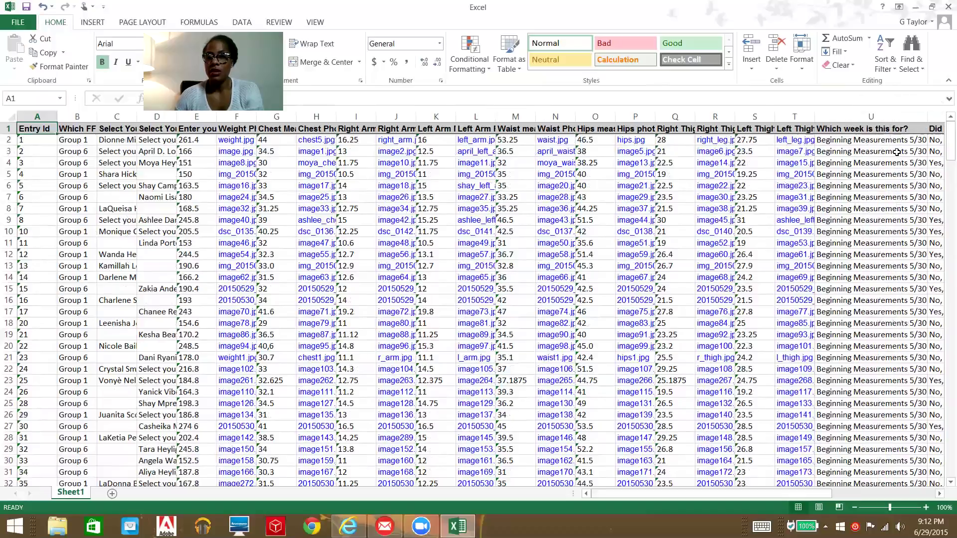
pyautogui.scroll(-10, 897, 153)
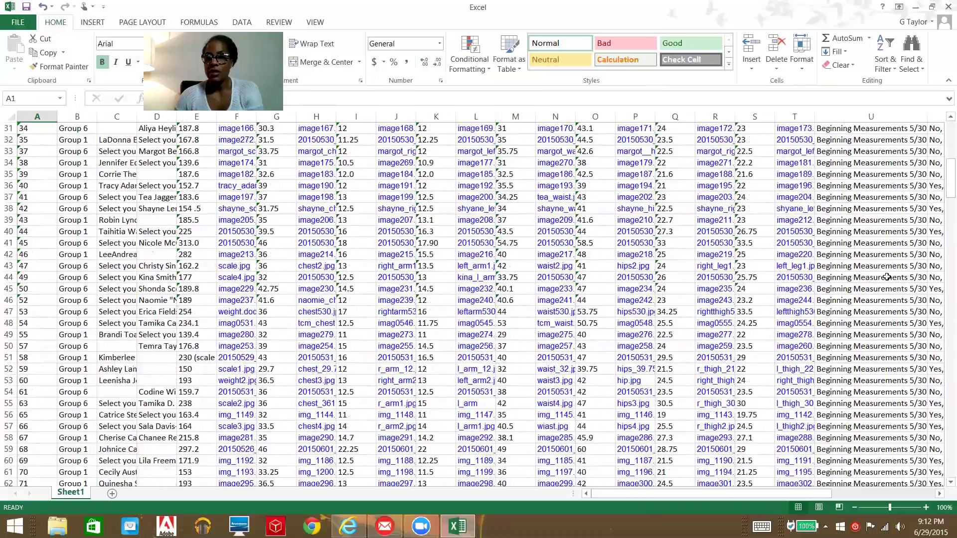
pyautogui.scroll(-10, 887, 277)
pyautogui.scroll(-16, 859, 261)
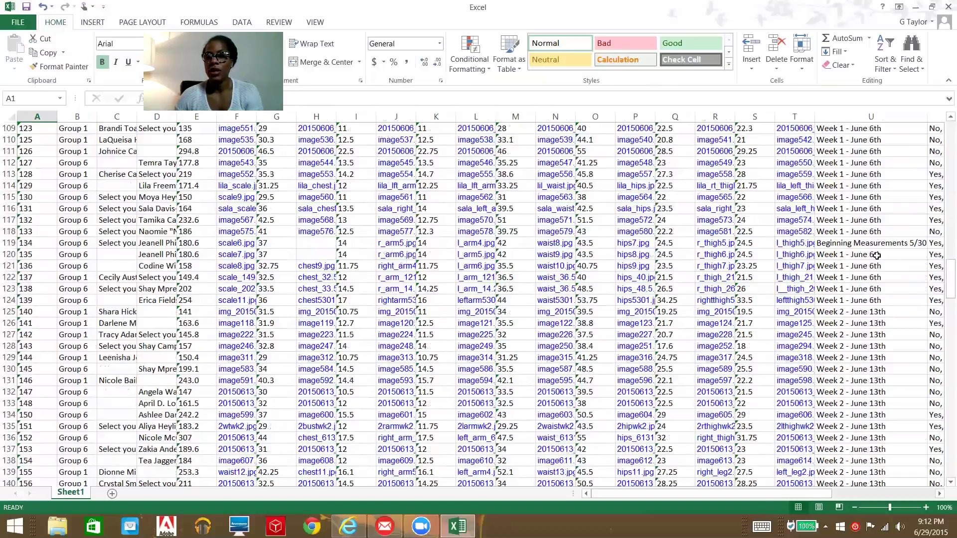
pyautogui.scroll(-2, 873, 244)
pyautogui.scroll(-4, 859, 196)
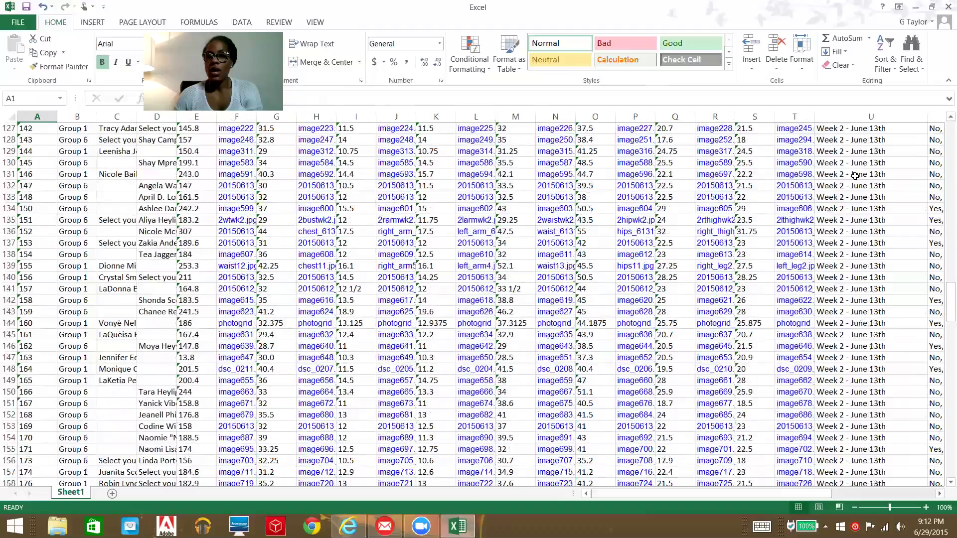
pyautogui.scroll(-18, 847, 193)
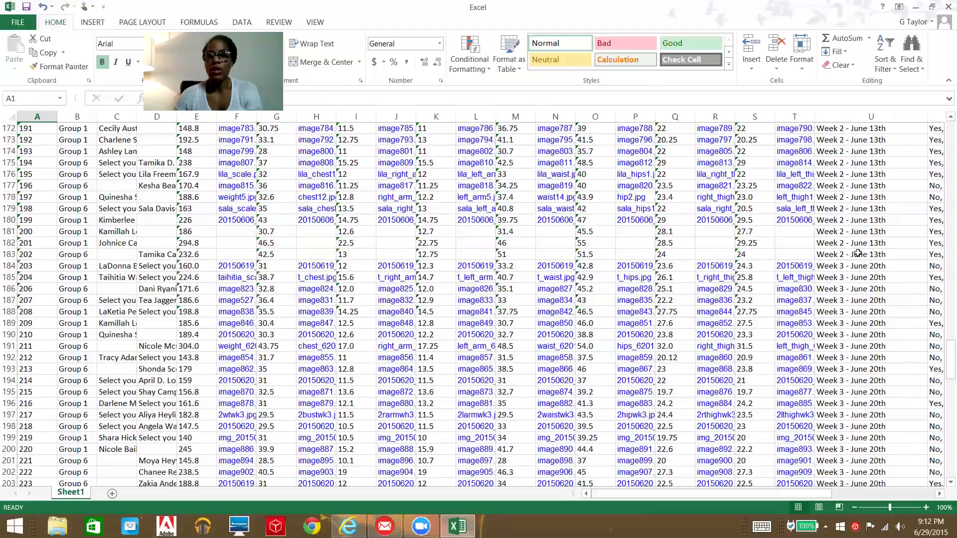
pyautogui.scroll(-18, 869, 320)
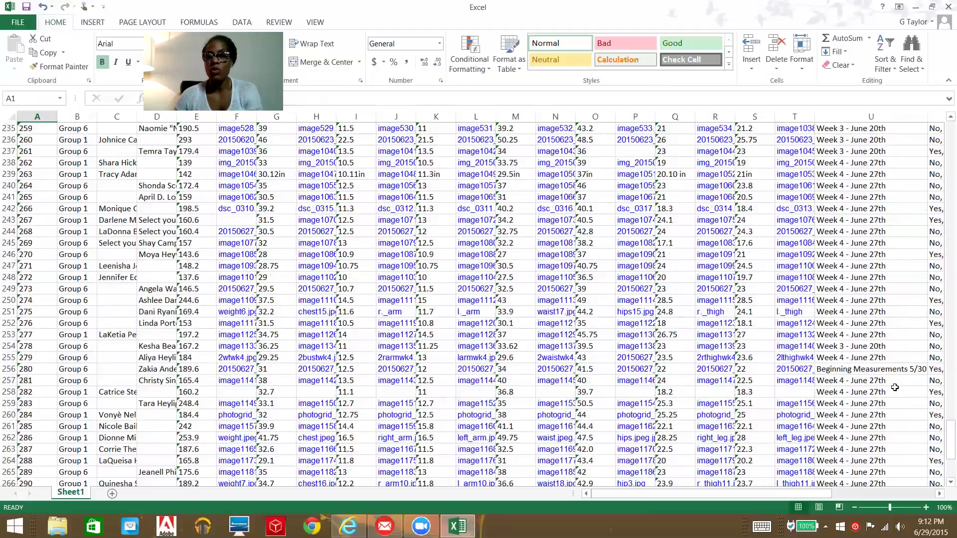
# Step: Copy Week 4 - June 27th from U255 and paste it over the mislabelled U256
pyautogui.click(883, 370)
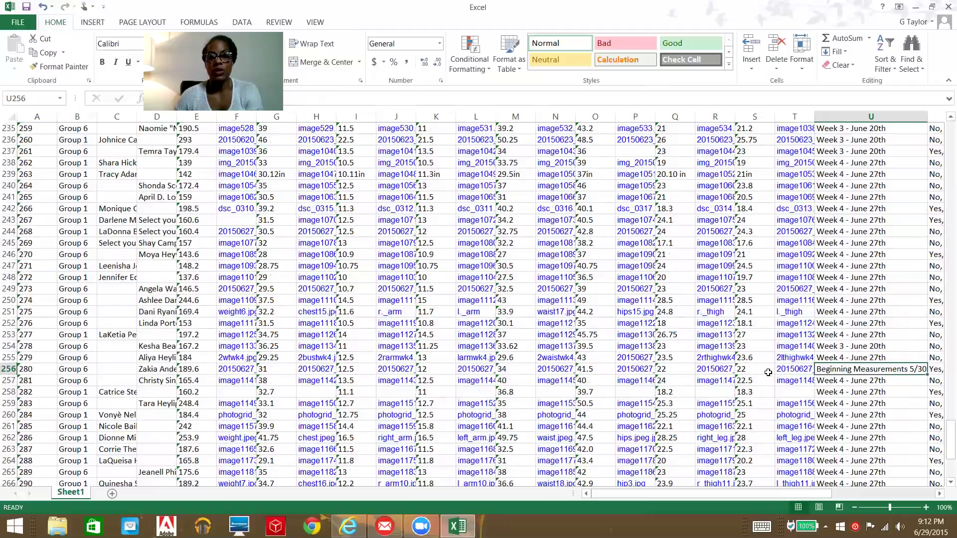
pyautogui.click(168, 374)
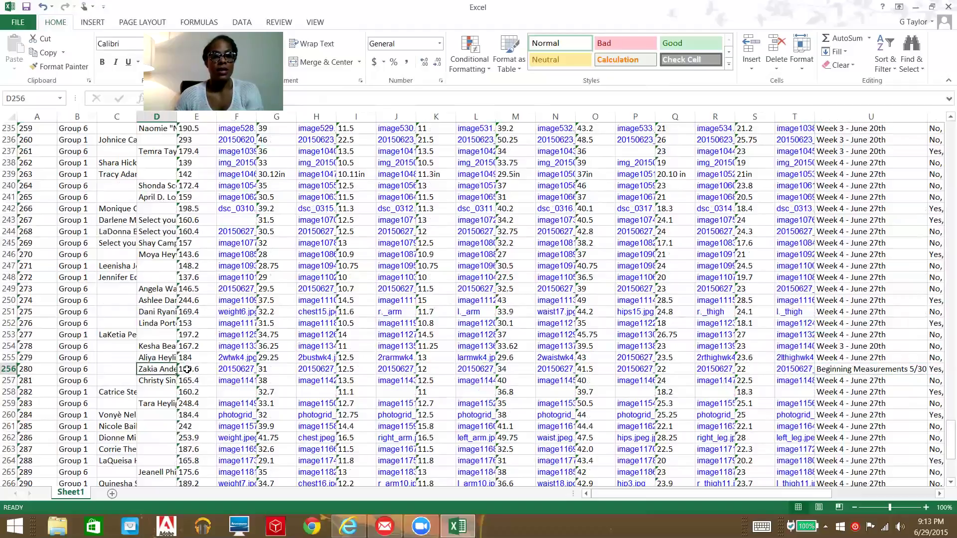
pyautogui.click(858, 369)
pyautogui.click(859, 355)
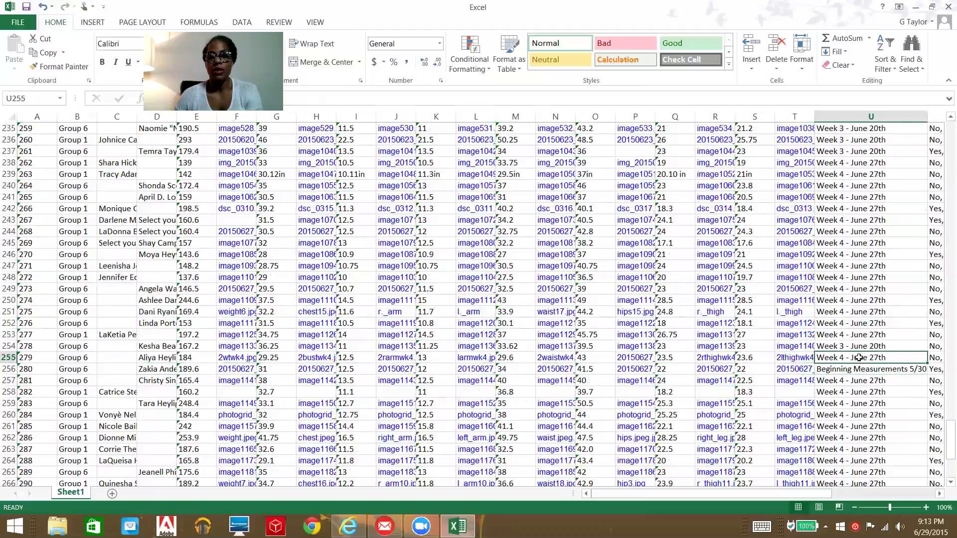
pyautogui.click(856, 369)
pyautogui.click(851, 356)
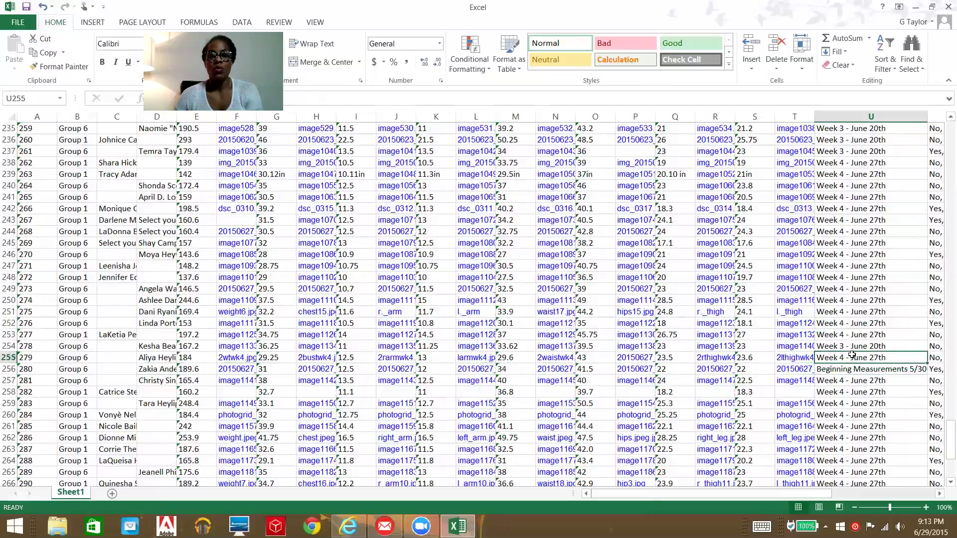
pyautogui.hotkey('ctrl', 'c')
pyautogui.click(843, 369)
pyautogui.hotkey('ctrl', 'v')
# Step: Paste Week 4 - June 27th into U270, U272 and U276, replacing Beginning Measurements 5/30
pyautogui.click(861, 391)
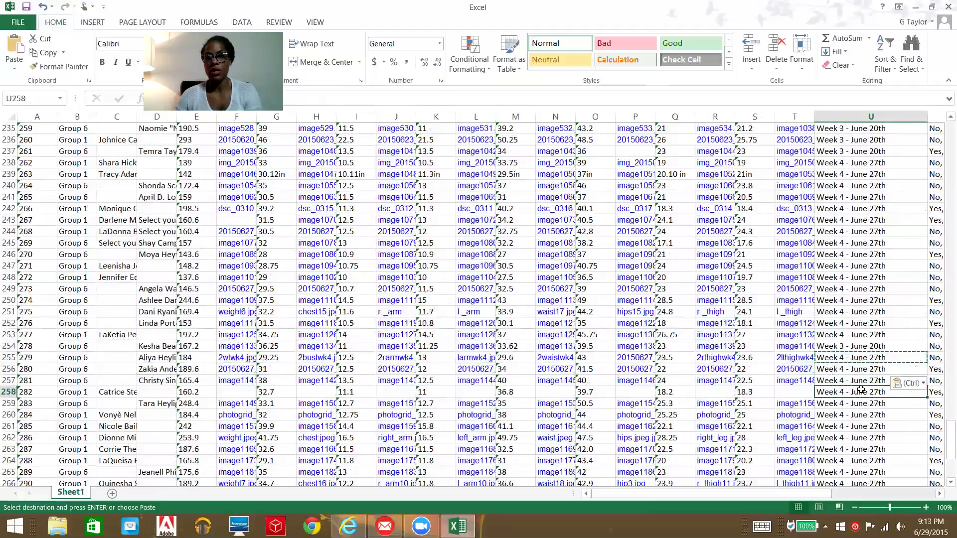
pyautogui.scroll(-6, 854, 354)
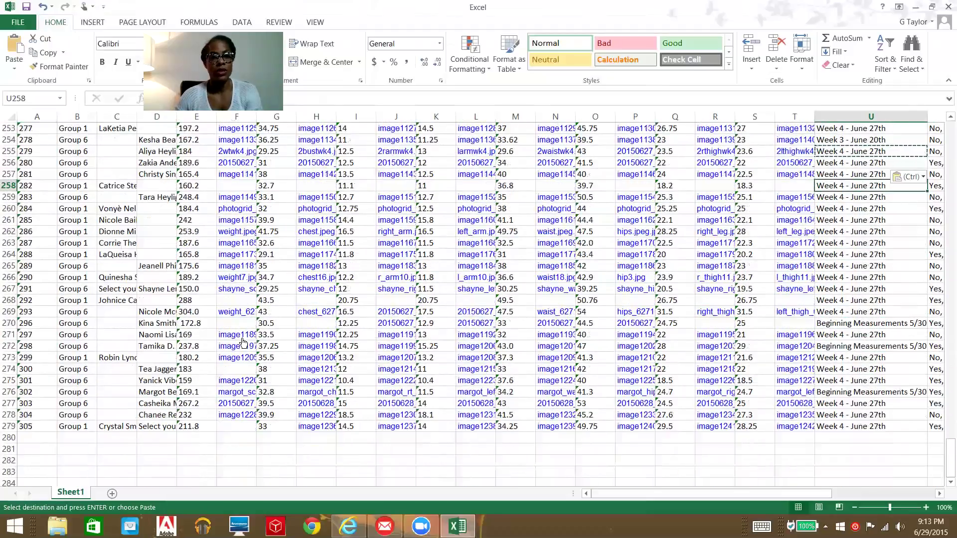
pyautogui.click(856, 313)
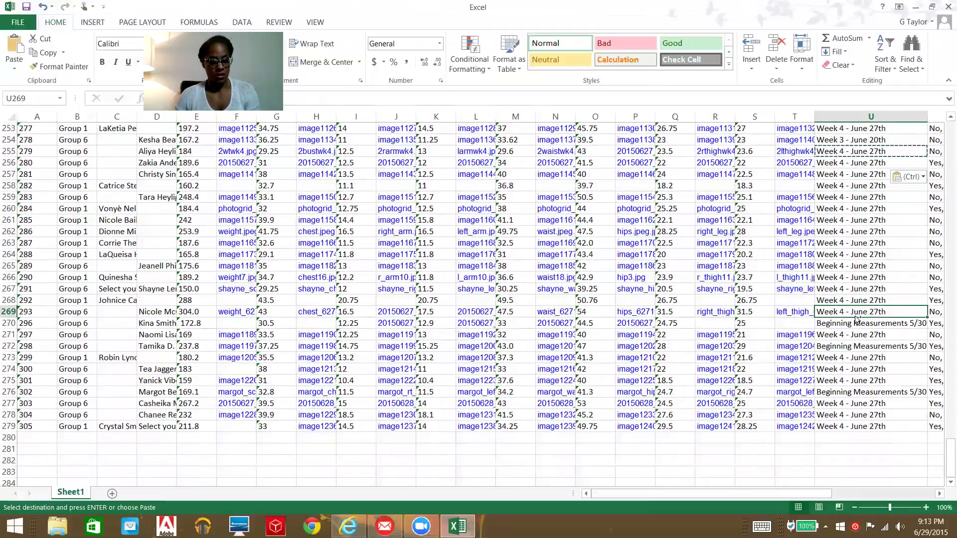
pyautogui.hotkey('ctrl', 'c')
pyautogui.hotkey('ctrl', 'v')
pyautogui.click(846, 348)
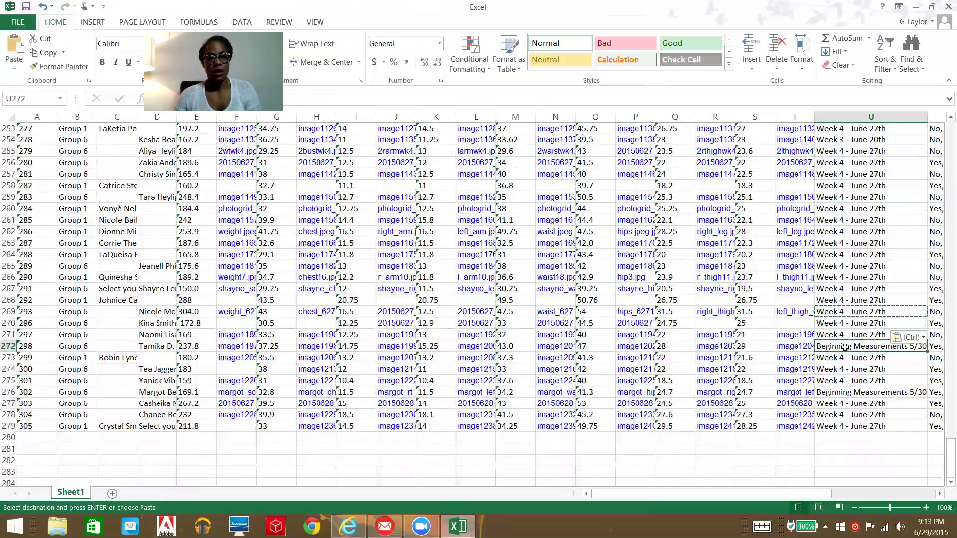
pyautogui.hotkey('ctrl', 'v')
pyautogui.click(848, 395)
pyautogui.hotkey('ctrl', 'v')
pyautogui.click(858, 335)
pyautogui.scroll(14, 869, 306)
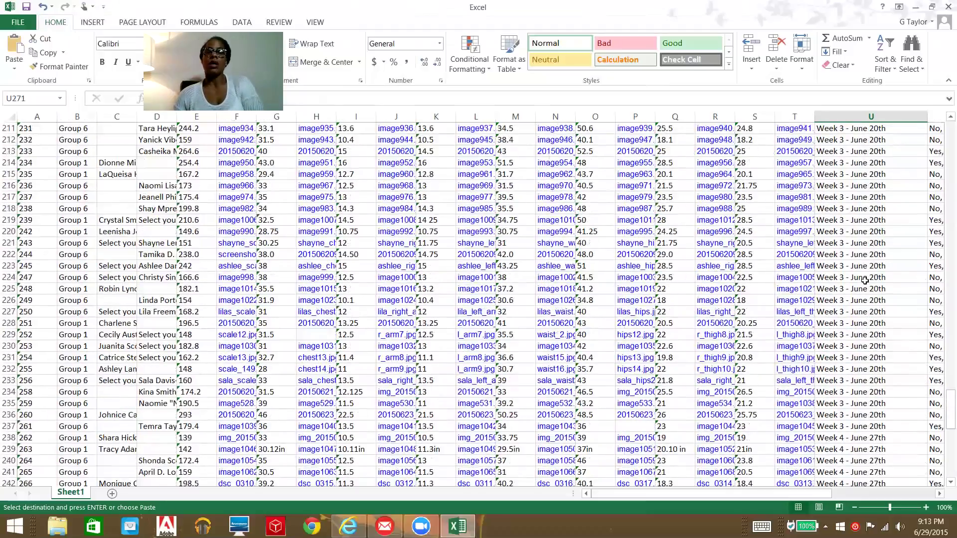
pyautogui.scroll(10, 865, 281)
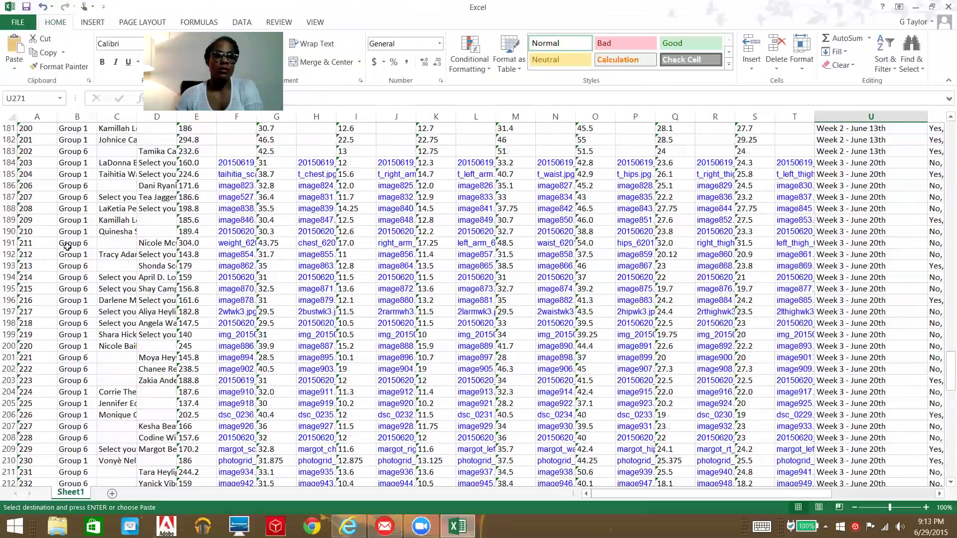
pyautogui.scroll(5, 90, 315)
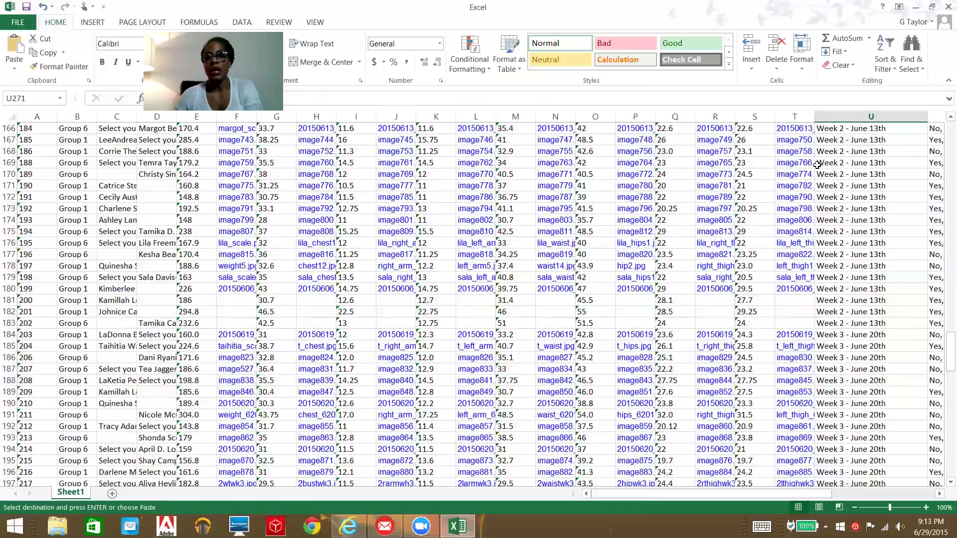
pyautogui.scroll(-18, 437, 320)
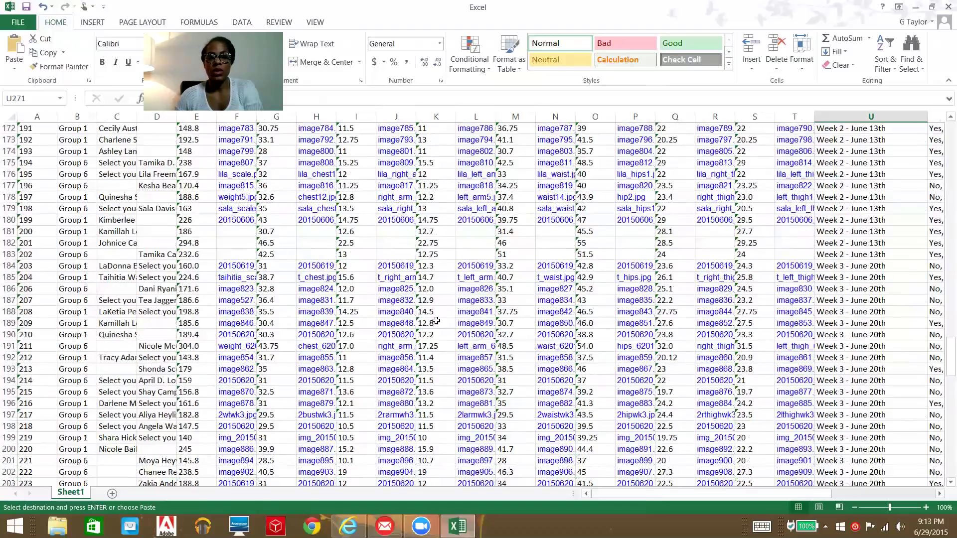
pyautogui.scroll(-11, 436, 320)
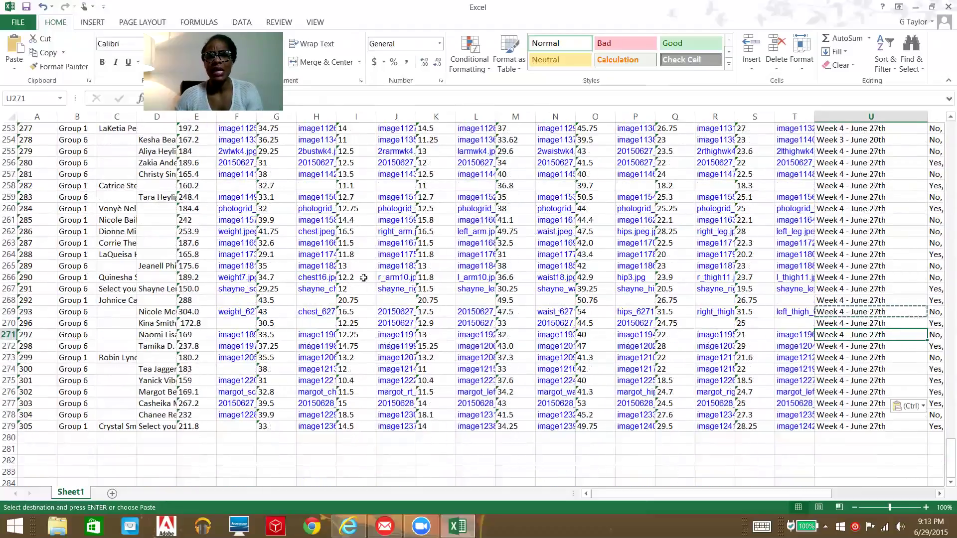
pyautogui.click(305, 428)
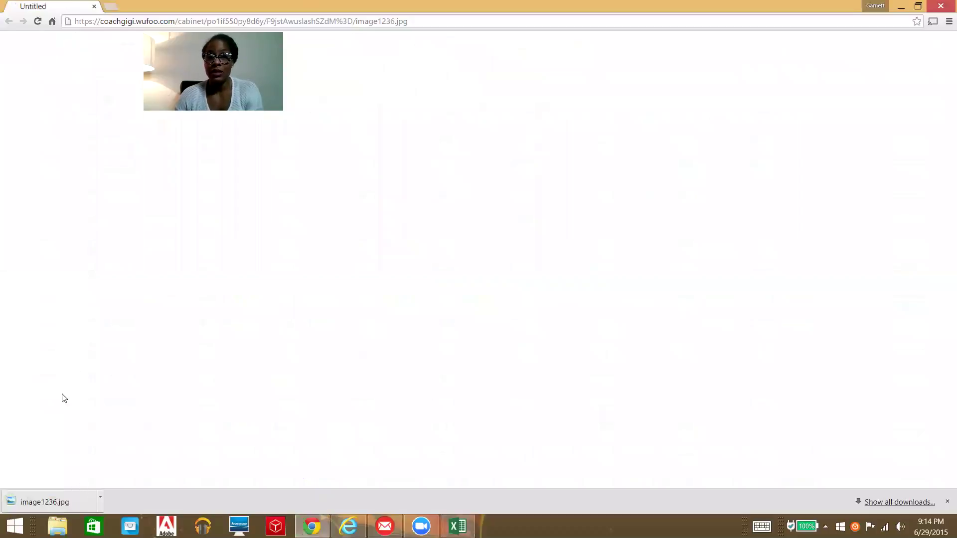
pyautogui.click(94, 6)
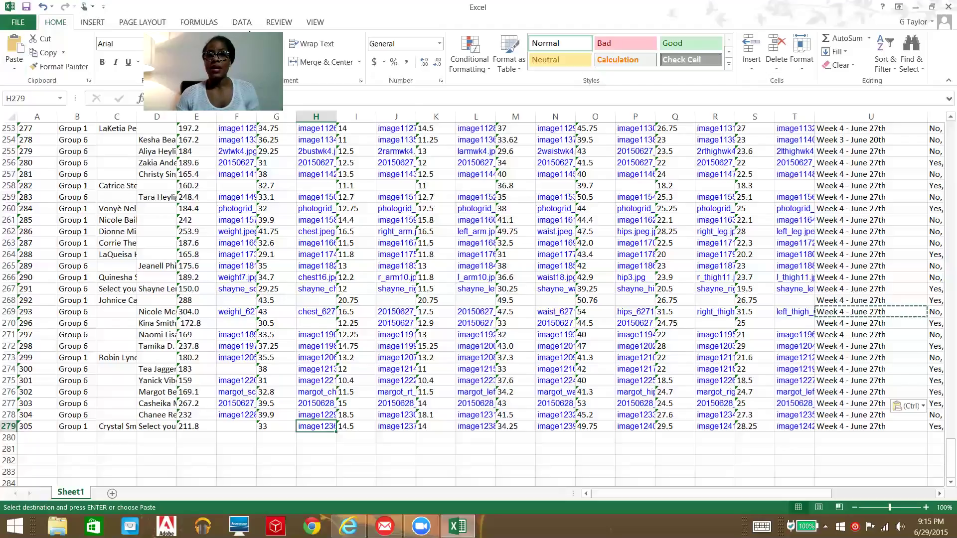
# Step: Open Excel's Save As dialog in the Documents folder via FILE, Save As and Browse
pyautogui.moveTo(250, 33); pyautogui.dragTo(329, 9)
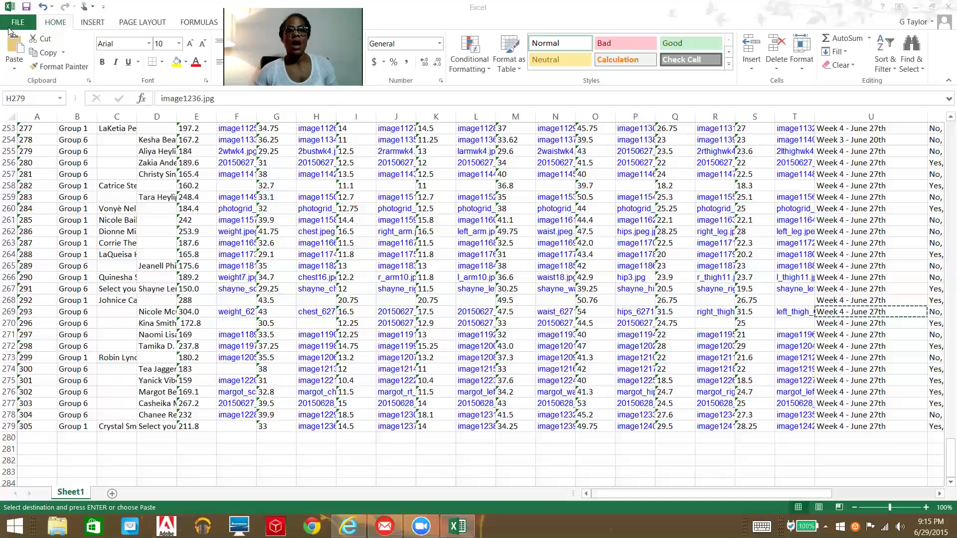
pyautogui.click(23, 24)
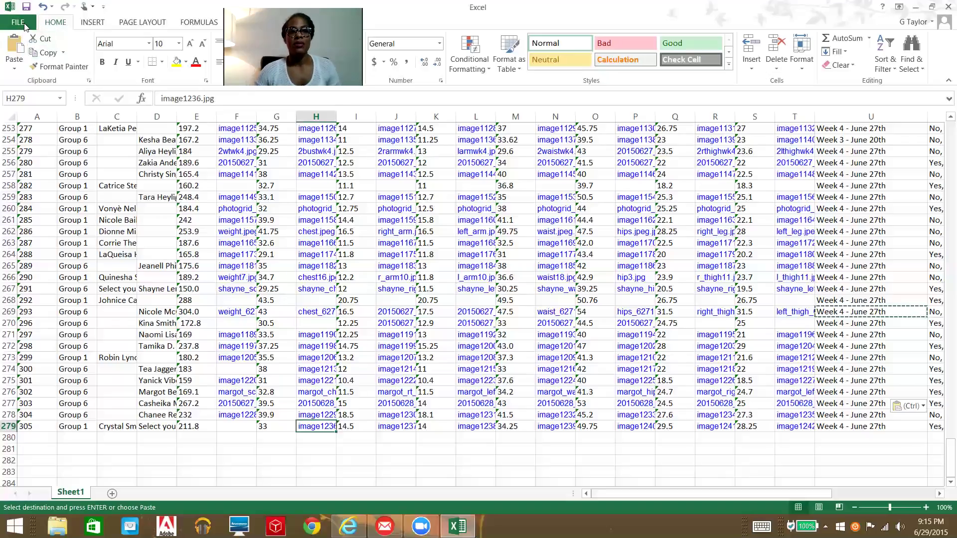
pyautogui.click(20, 22)
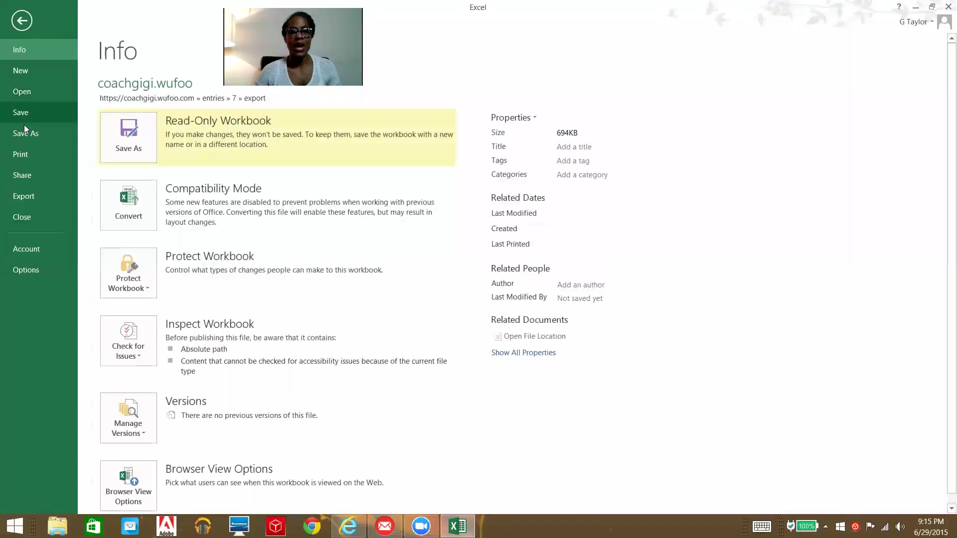
pyautogui.click(23, 131)
pyautogui.click(315, 233)
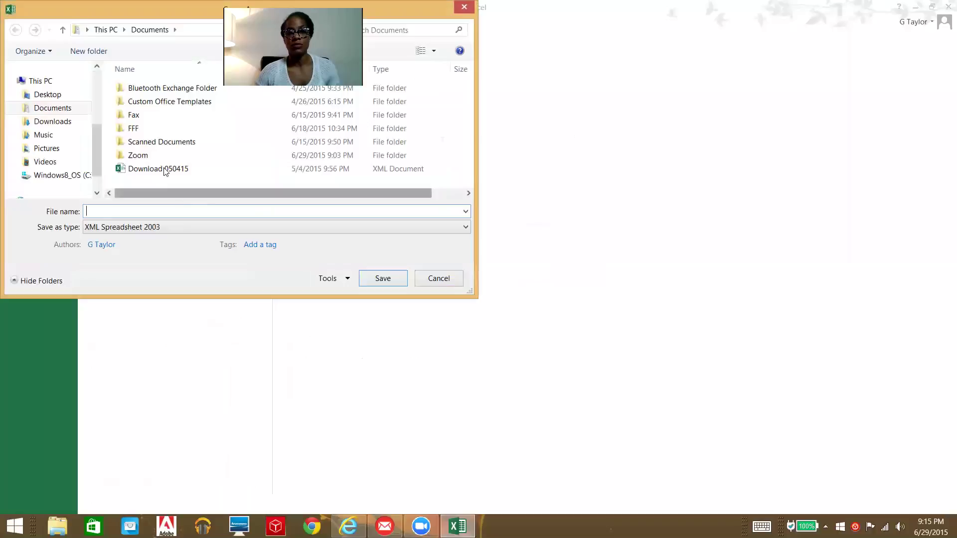
# Step: Go into the FFF folder and set the save type to Excel Workbook
pyautogui.doubleClick(155, 130)
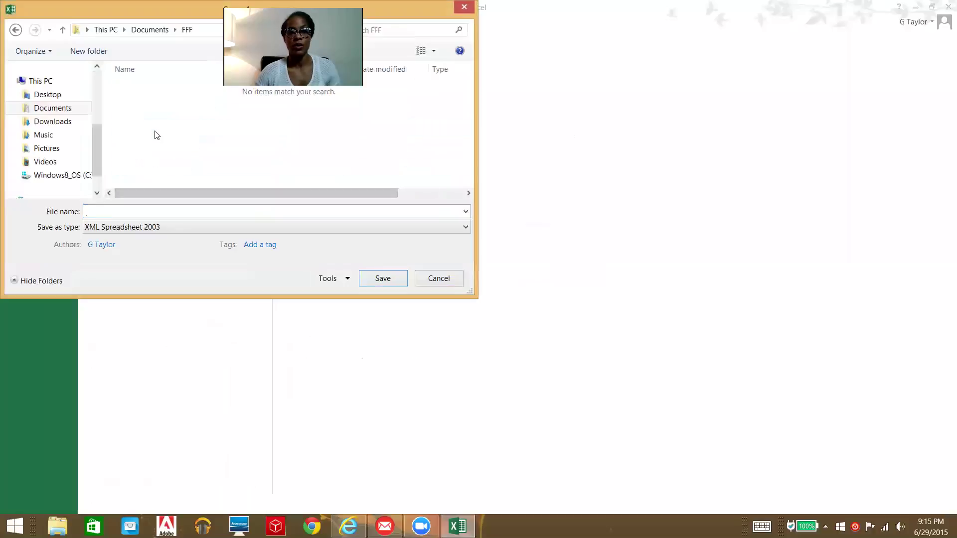
pyautogui.click(182, 230)
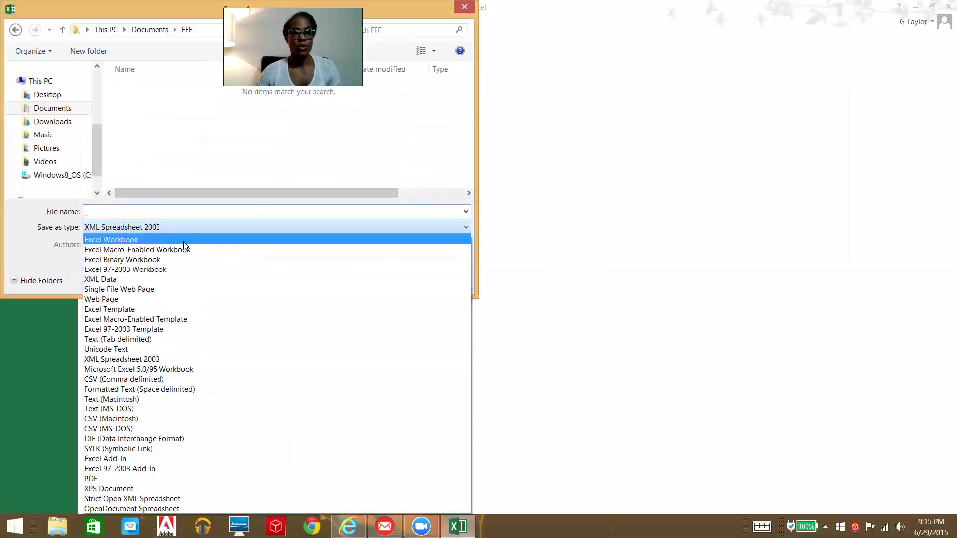
pyautogui.click(183, 241)
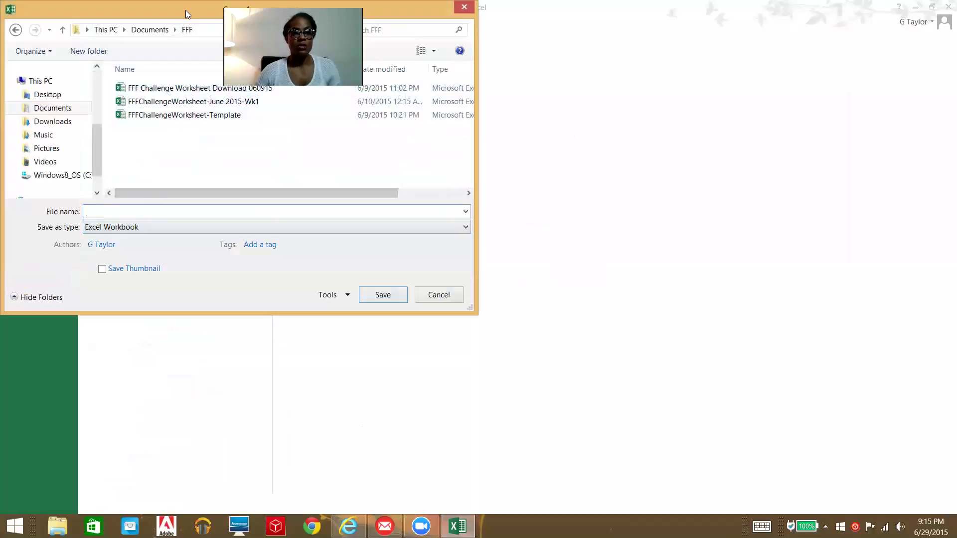
pyautogui.moveTo(186, 10); pyautogui.dragTo(185, 92)
# Step: Save the workbook as 'FFF Challenge Worksheet Download 062915', changing the date from 060915
pyautogui.click(210, 172)
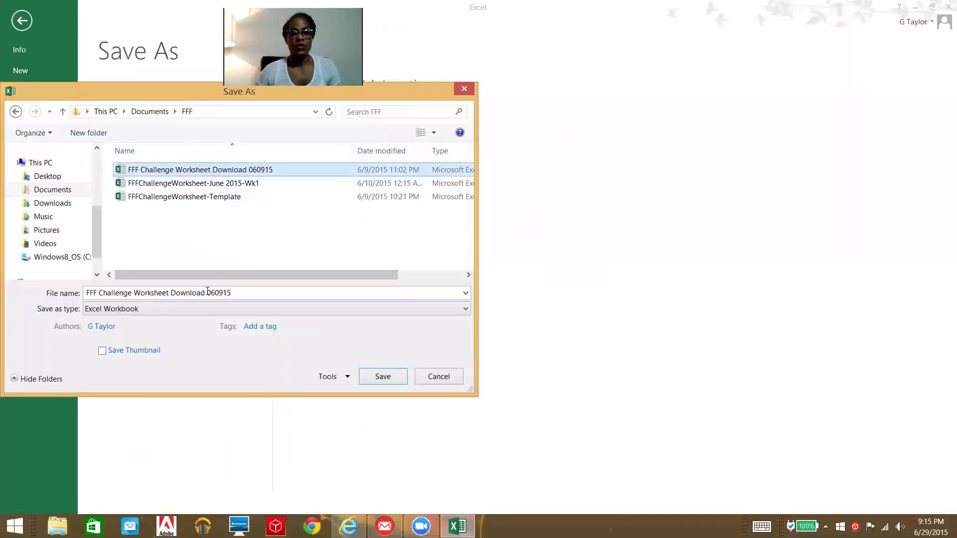
pyautogui.click(239, 292)
pyautogui.click(238, 293)
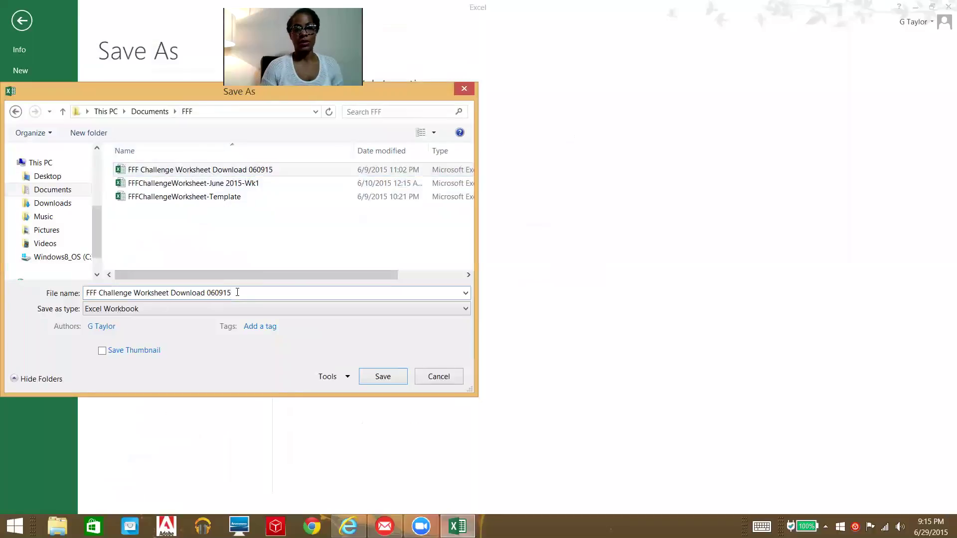
pyautogui.press('BackSpace')
pyautogui.press('BackSpace')
pyautogui.press('BackSpace')
pyautogui.press('BackSpace')
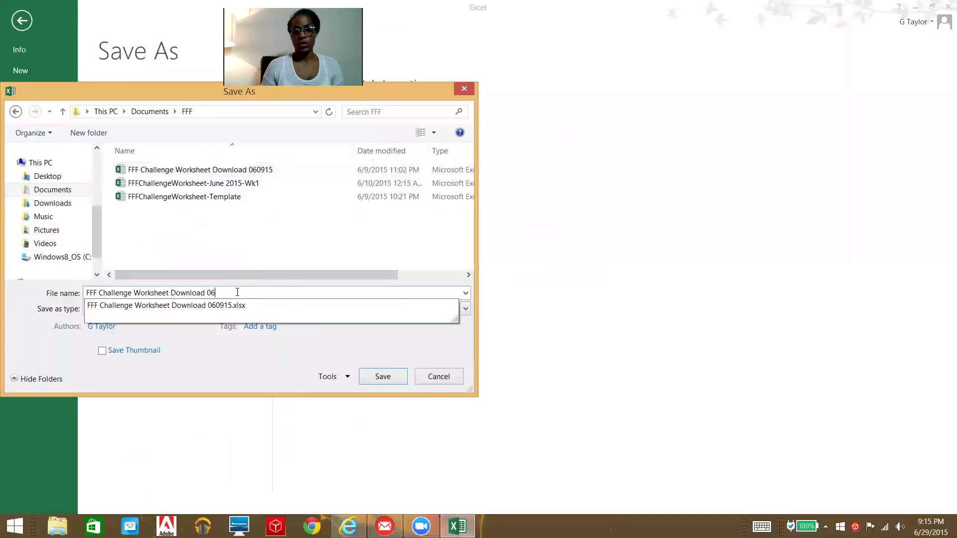
pyautogui.write('2915')
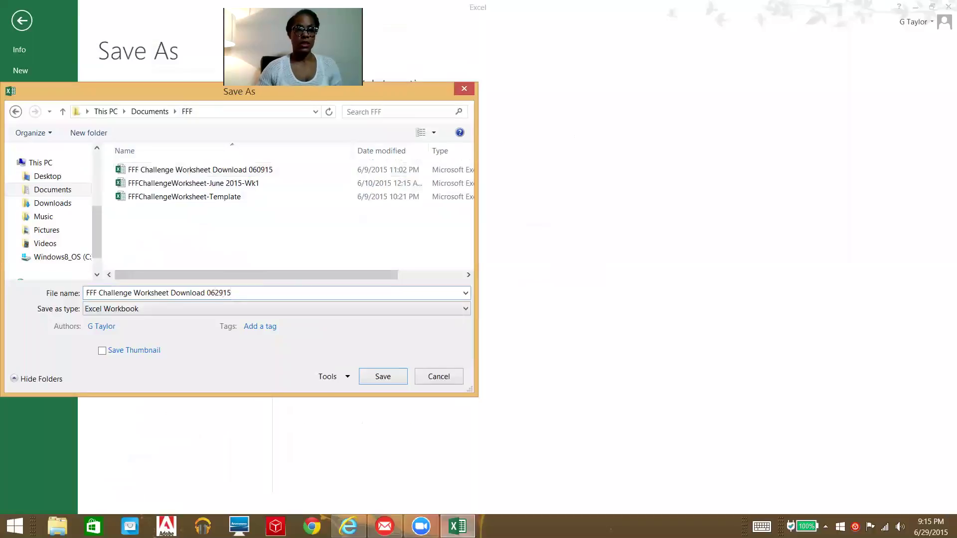
pyautogui.click(391, 375)
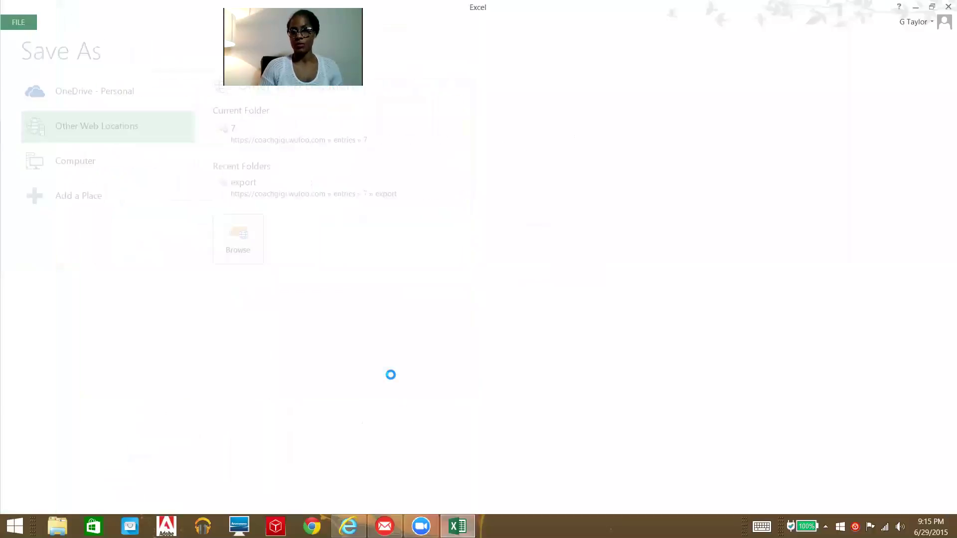